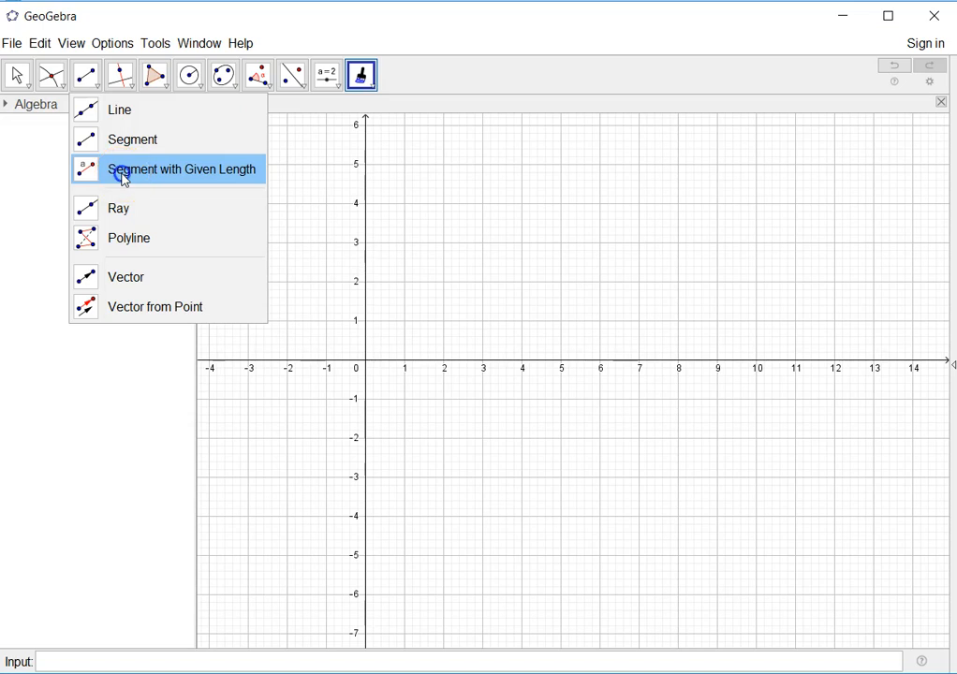
Draw a horizontal segment AB with a given length of 6, starting at about (0.44, -3.14)
click(382, 482)
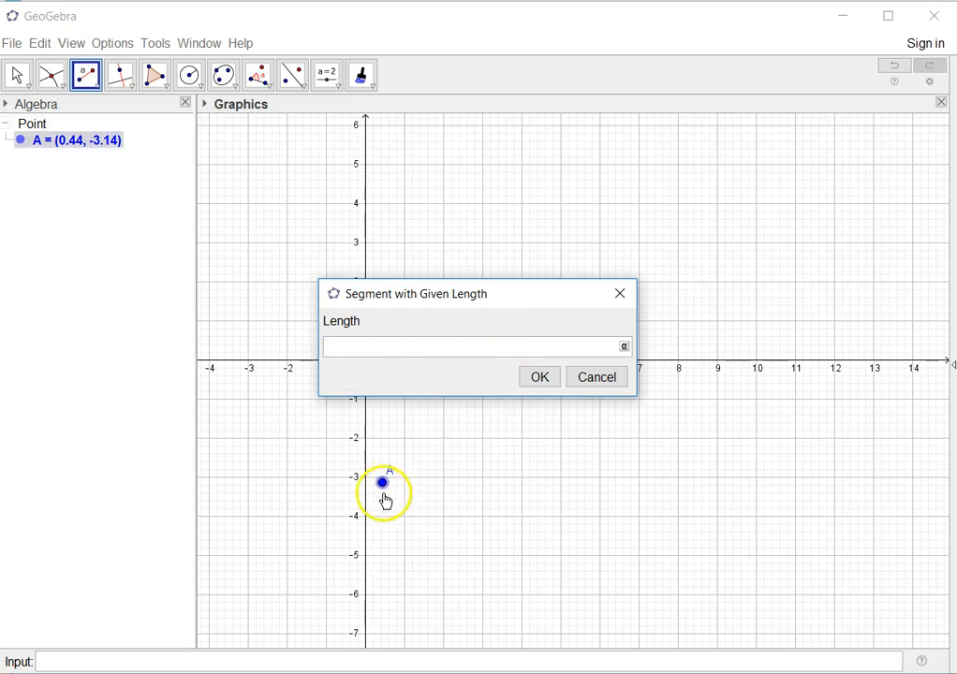
text(6)
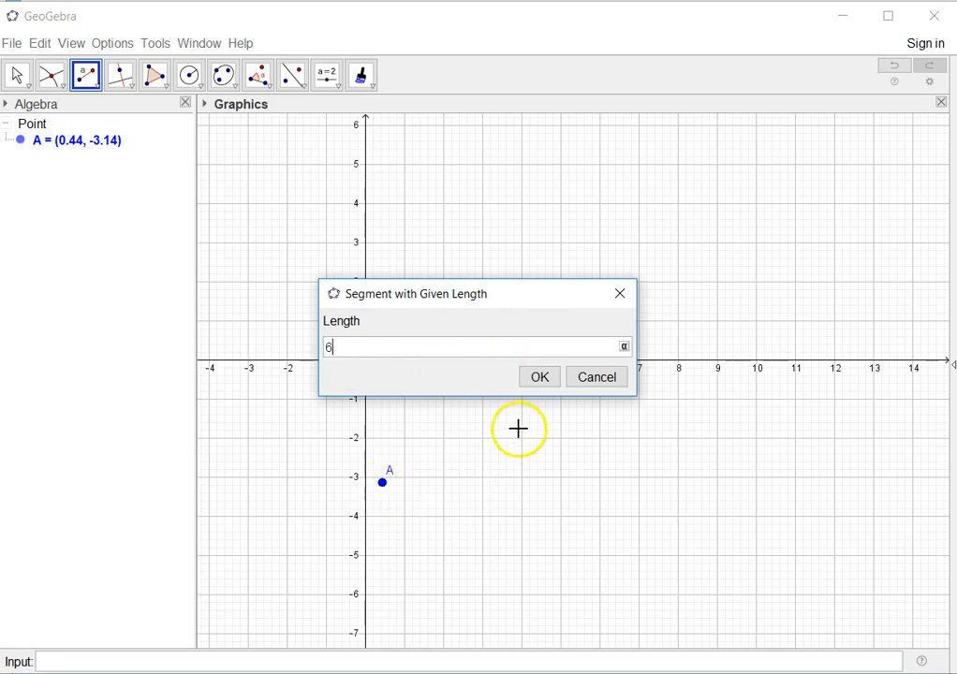
click(541, 377)
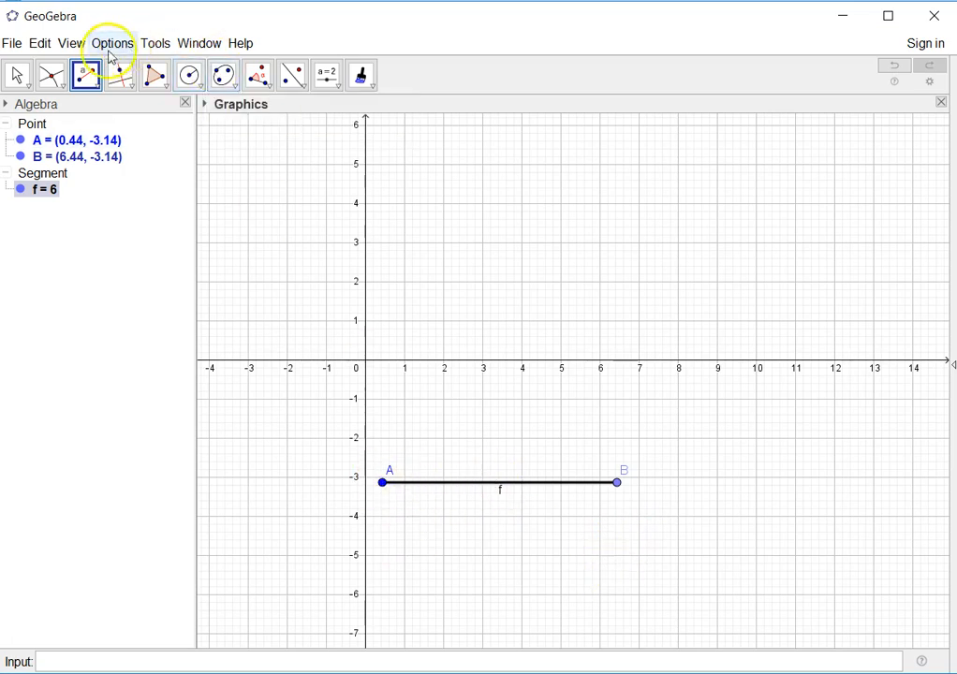
Set the label of segment AB to show its value instead of its name
click(17, 75)
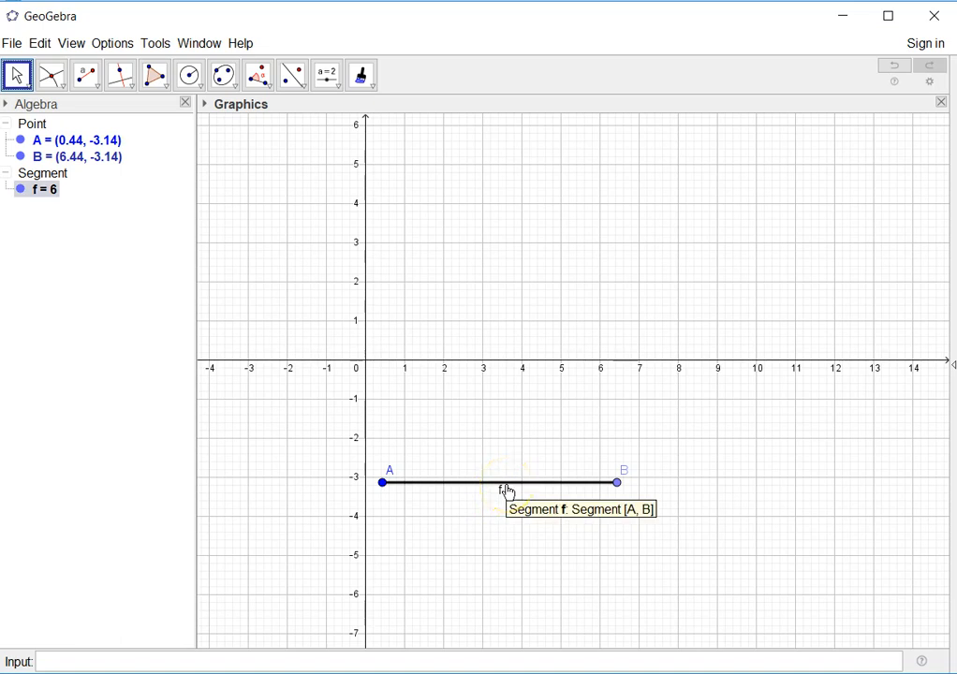
right_click(506, 489)
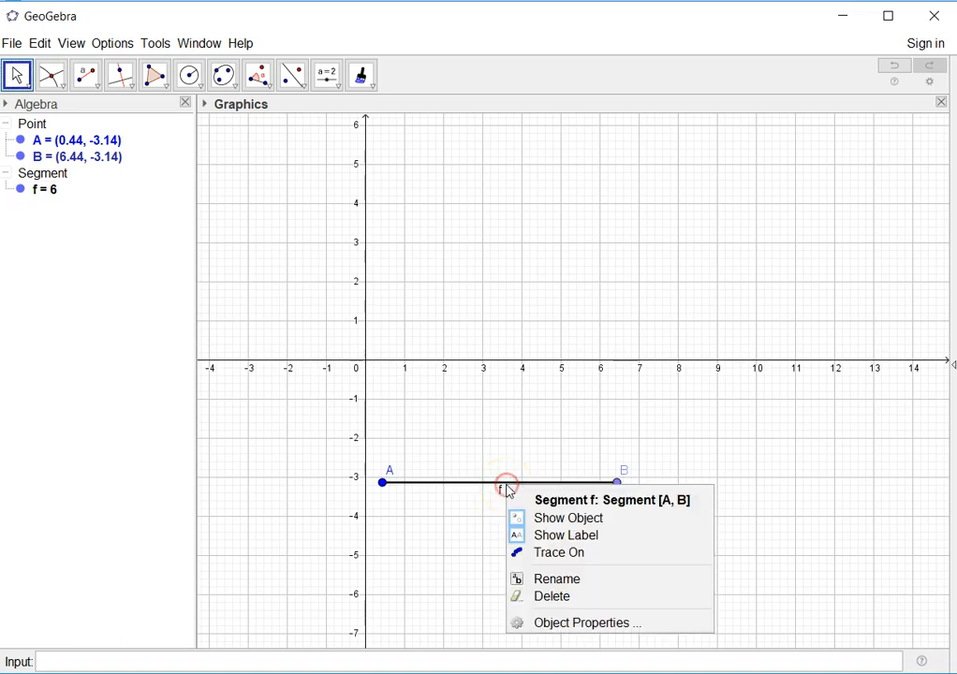
click(549, 623)
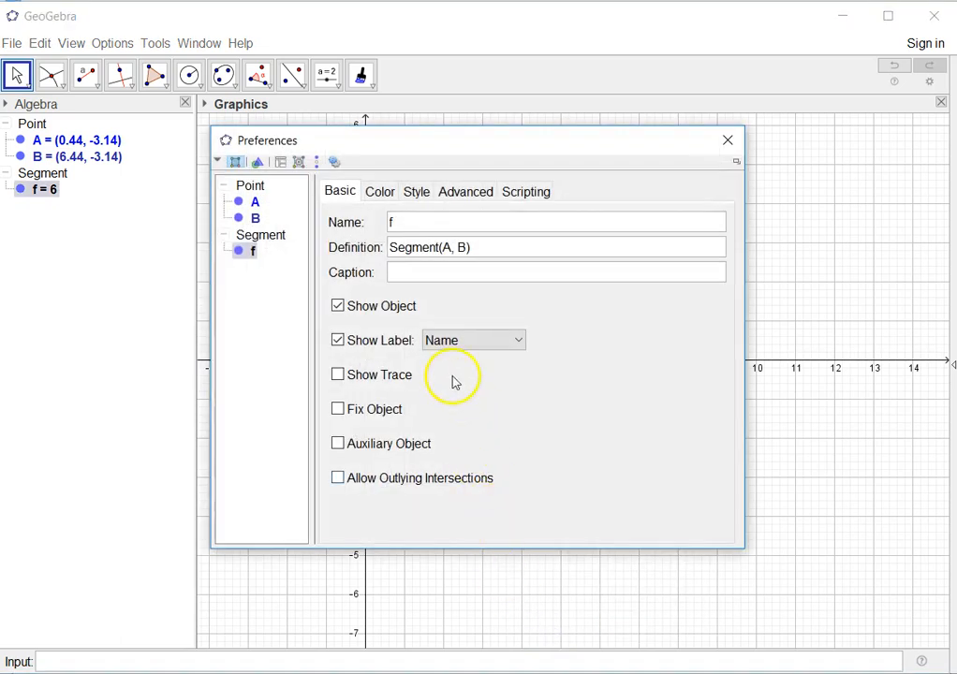
click(464, 342)
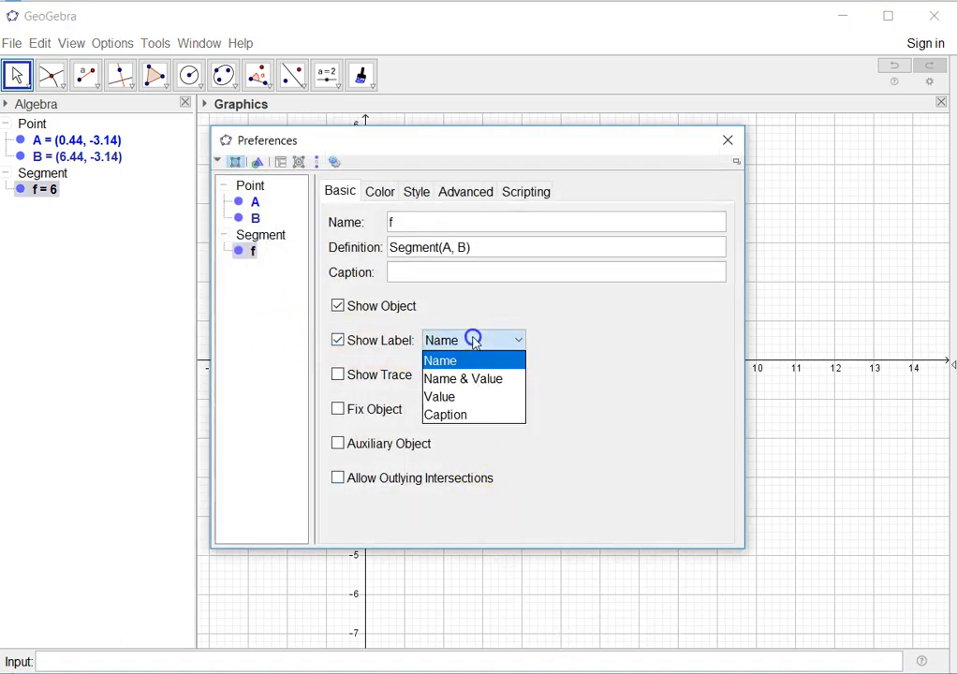
click(468, 412)
click(472, 339)
click(470, 395)
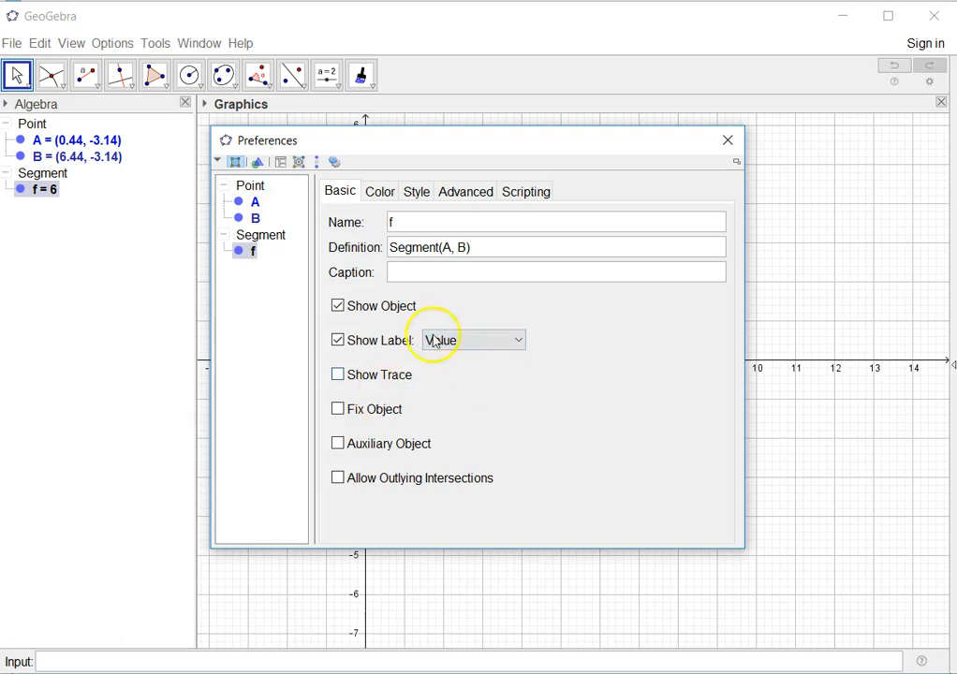
click(727, 140)
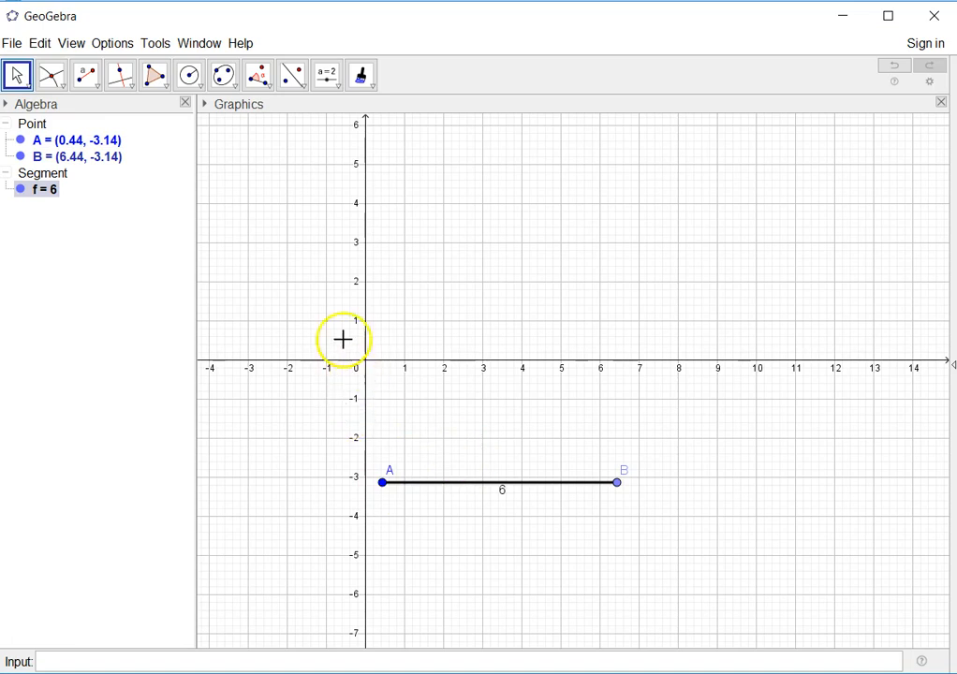
Construct a 40° counterclockwise angle with given size from point B, with its vertex at A
click(271, 91)
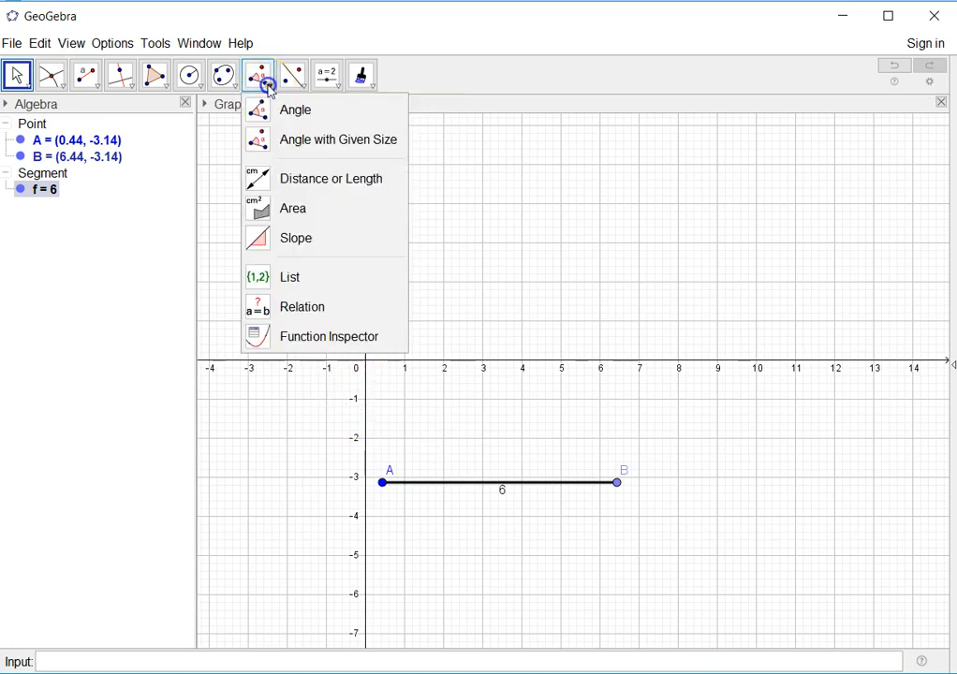
click(332, 147)
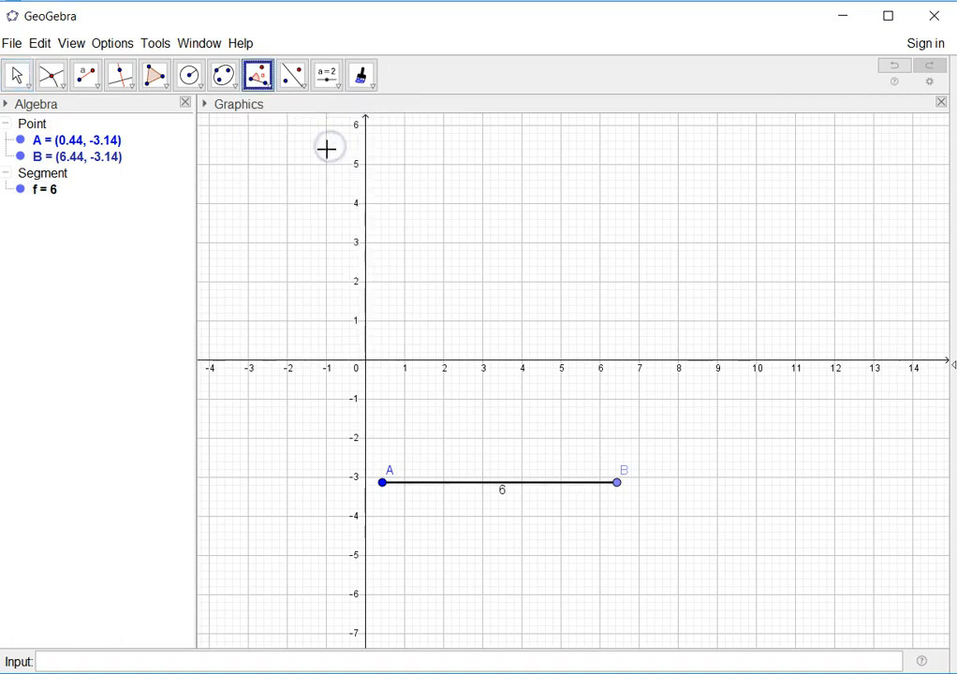
click(381, 483)
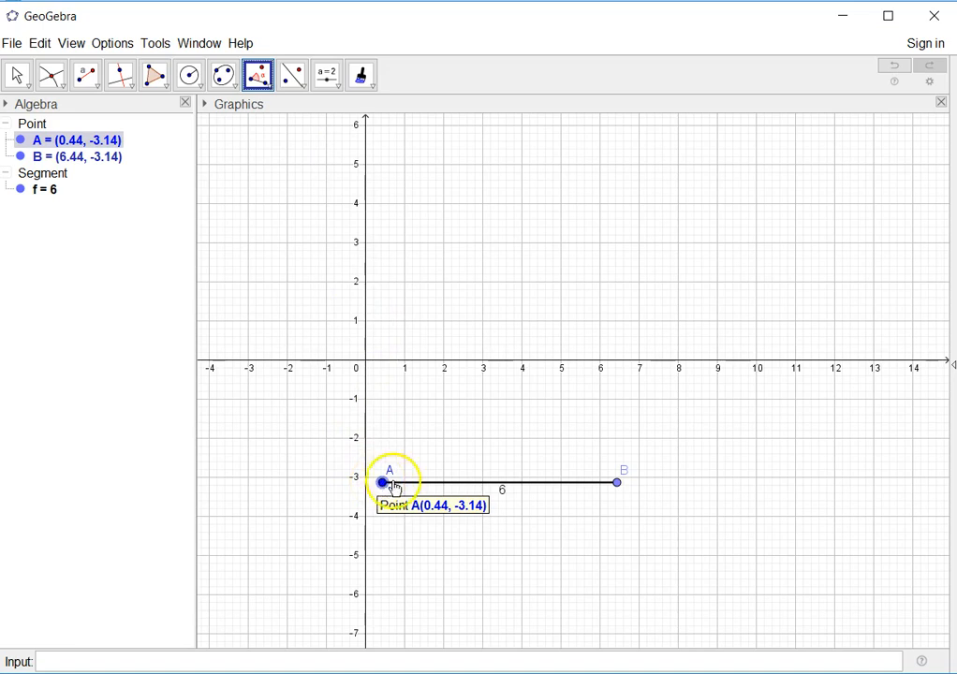
click(616, 484)
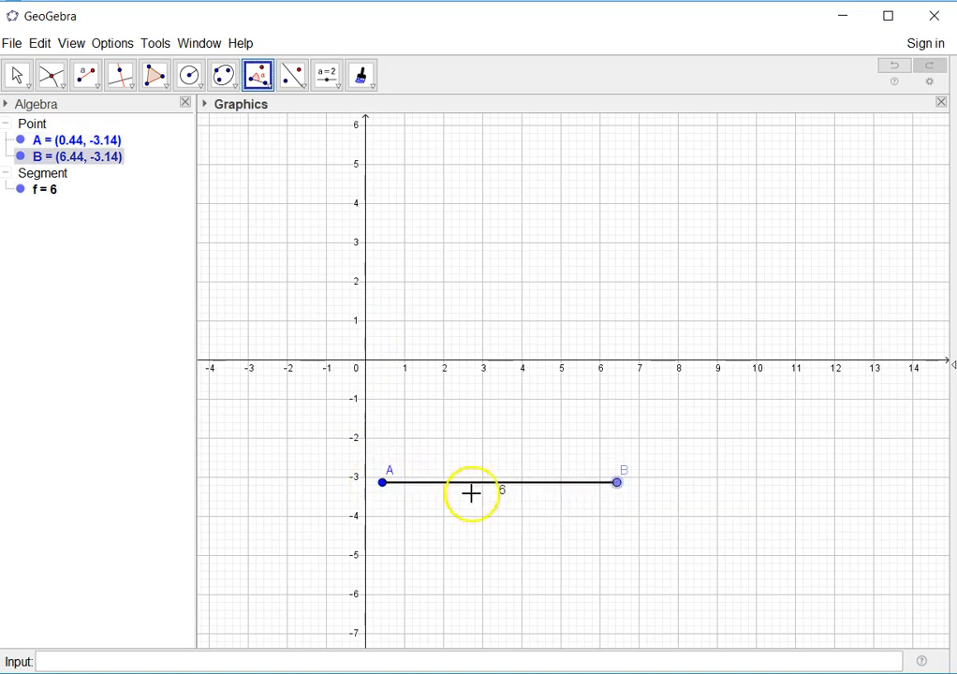
click(382, 483)
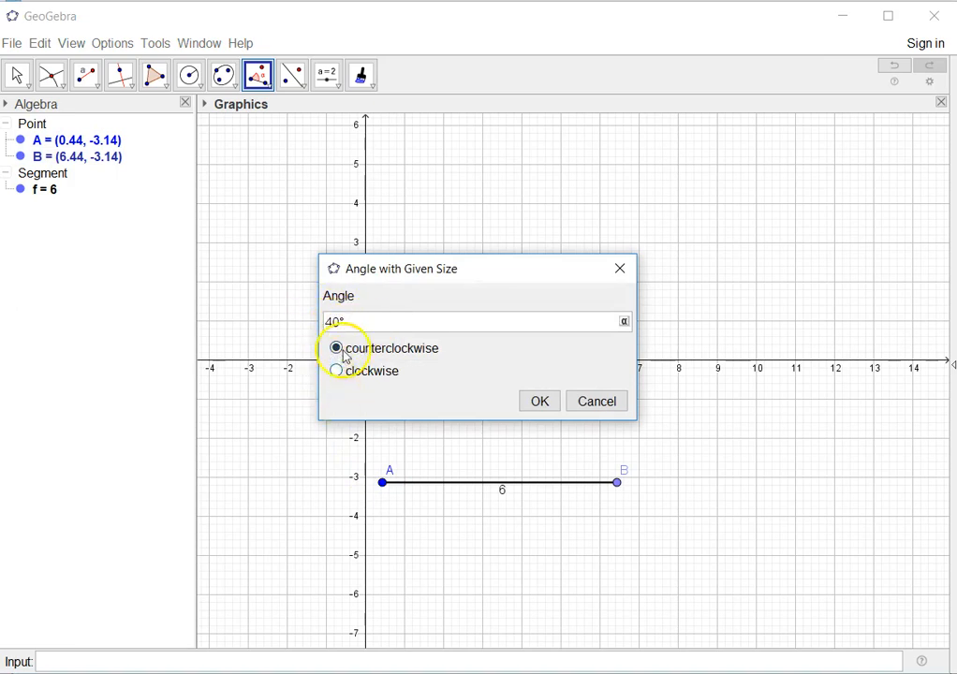
click(541, 402)
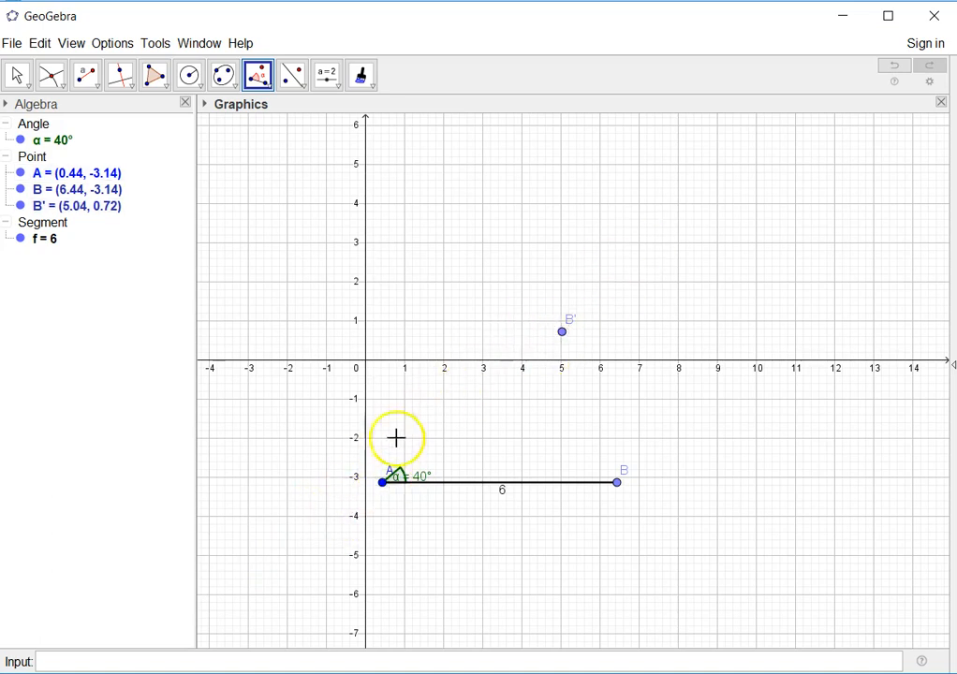
Draw a line through point A and the rotated point B'
click(90, 81)
click(118, 80)
click(98, 84)
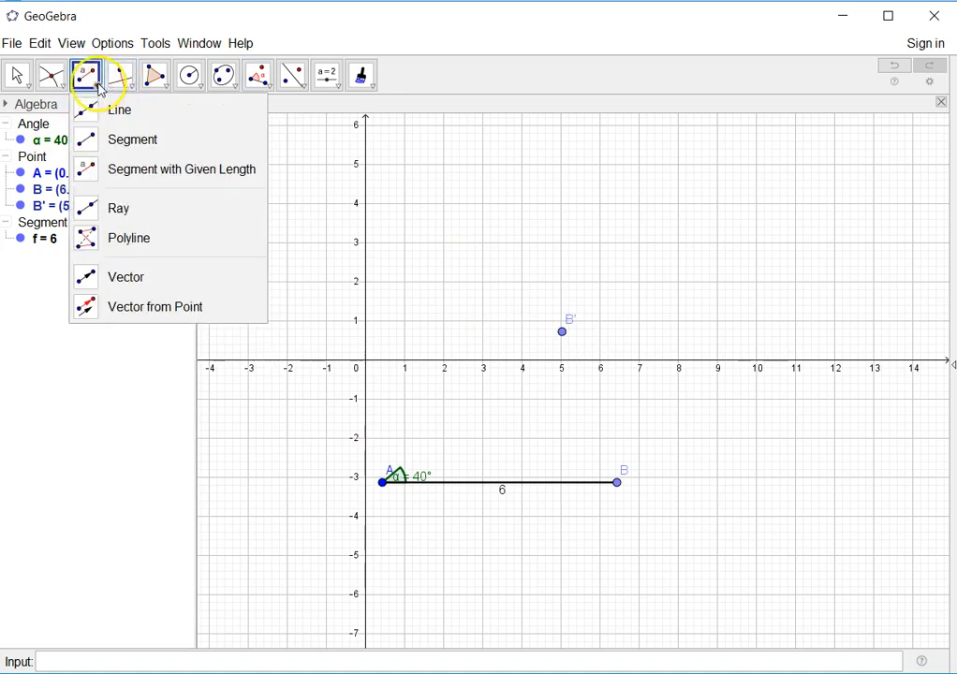
click(121, 118)
click(378, 491)
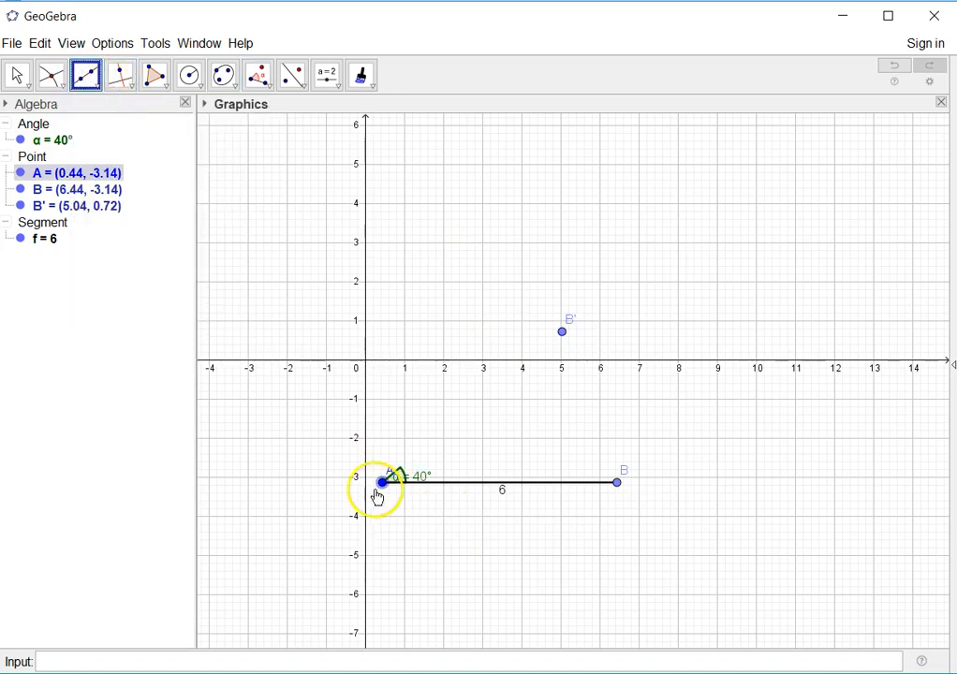
drag(380, 484, 562, 337)
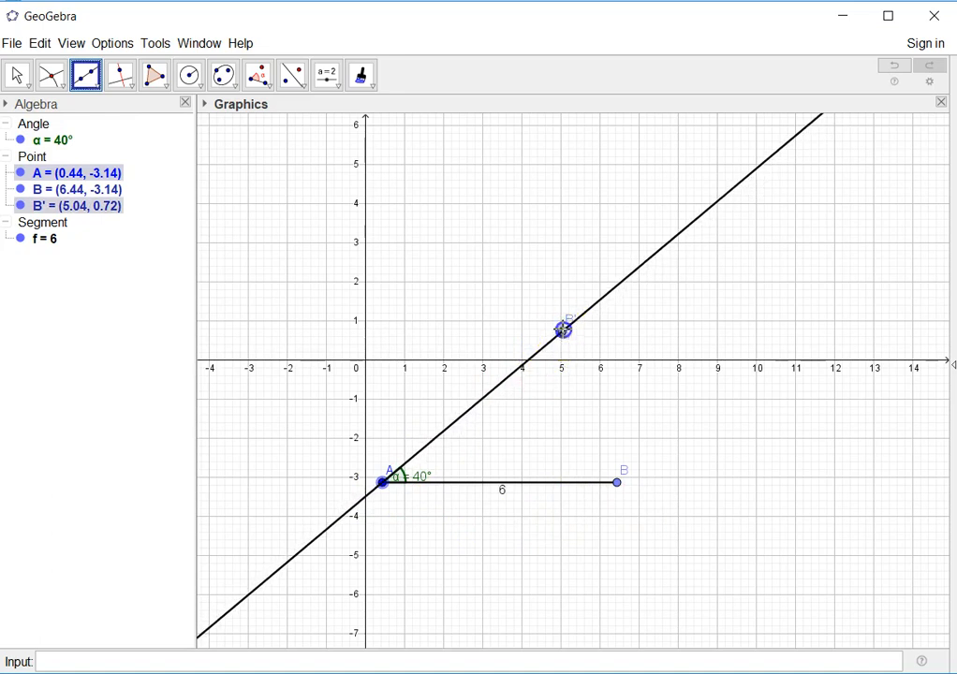
click(563, 329)
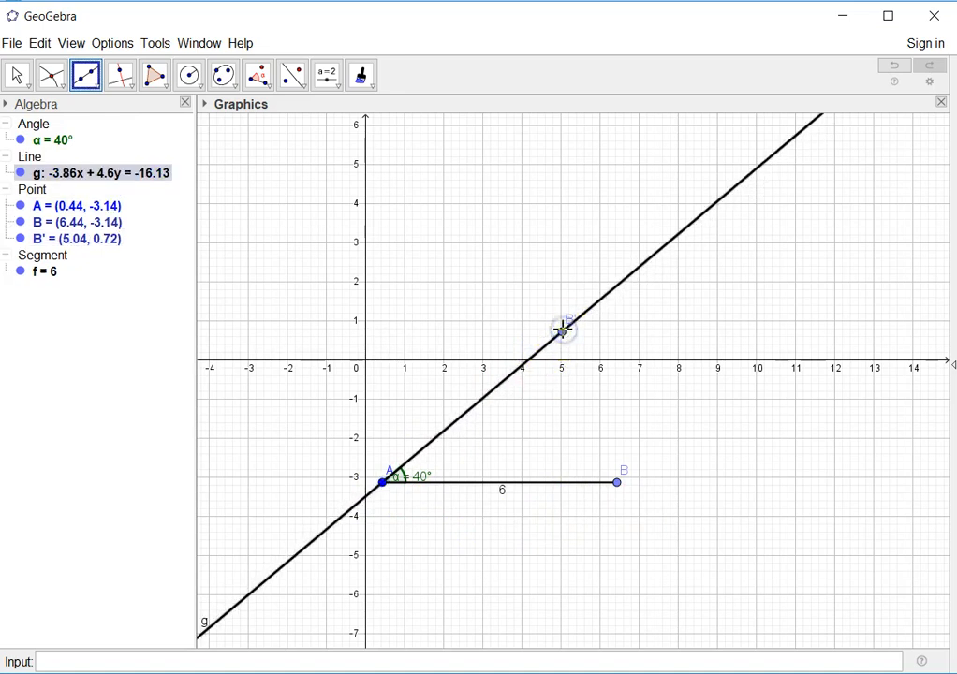
Change the colour of the line through A and B' to light yellow (#FFFF66)
right_click(619, 284)
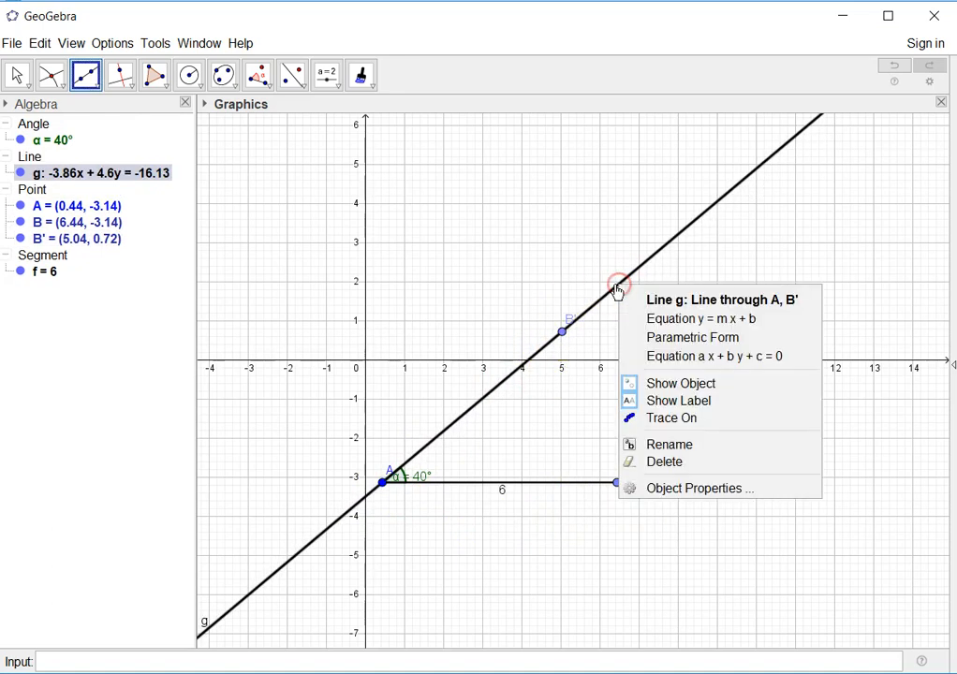
click(665, 488)
click(379, 190)
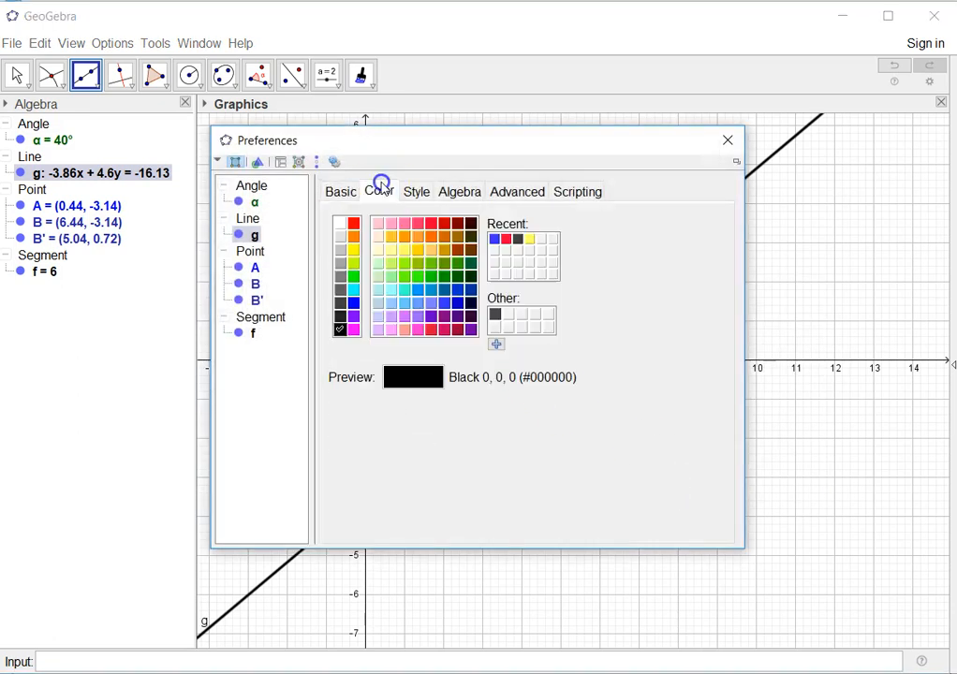
click(404, 250)
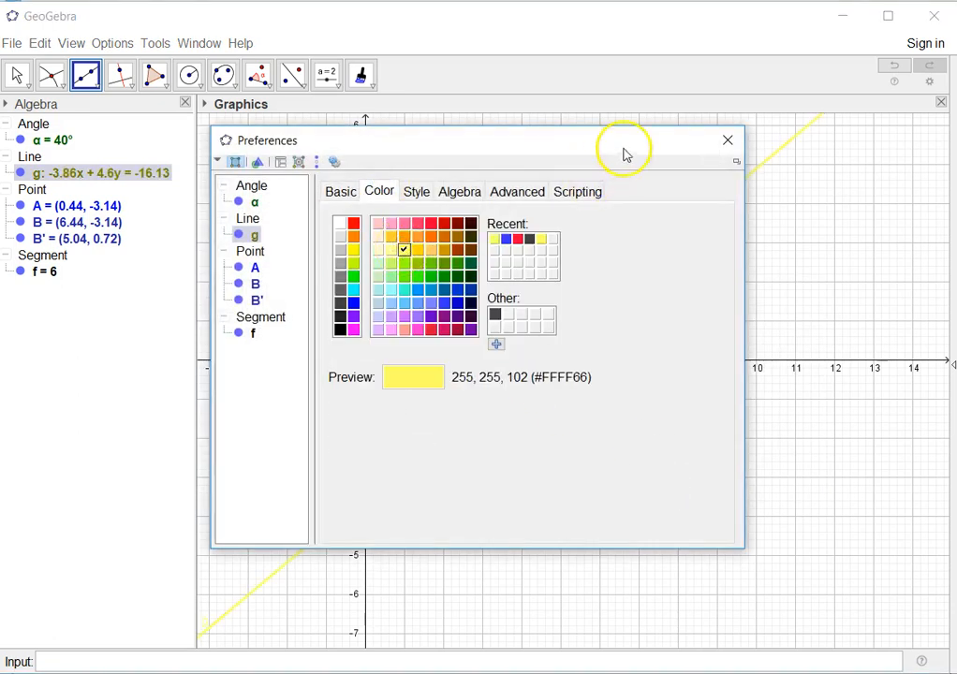
click(727, 139)
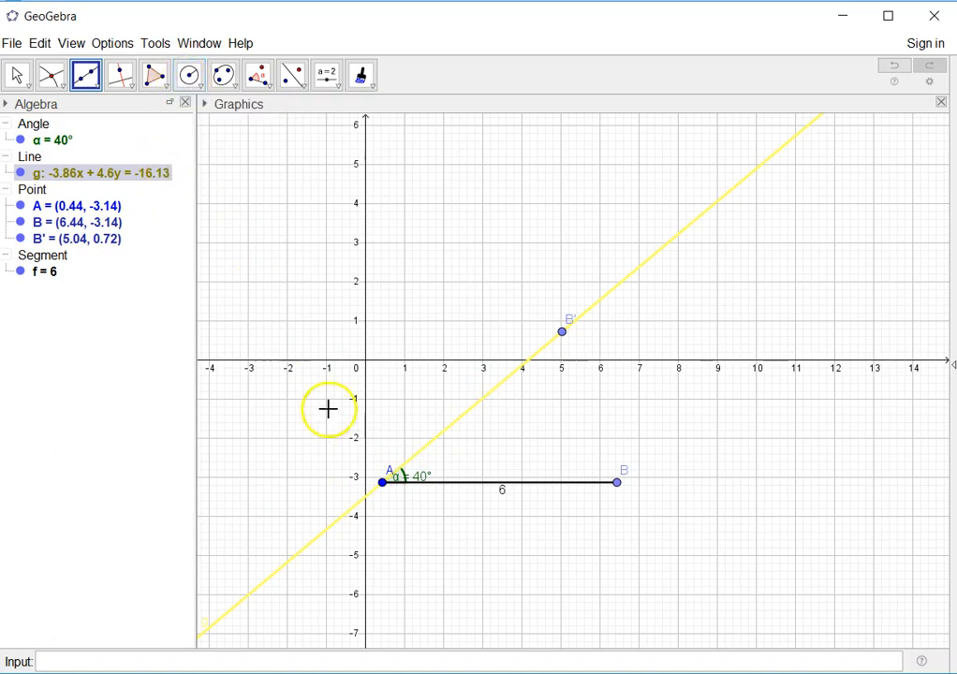
Consult the given measurements in SMART Notebook, return to GeoGebra and draw a circle centred at A with radius 4
key(alt+Tab)
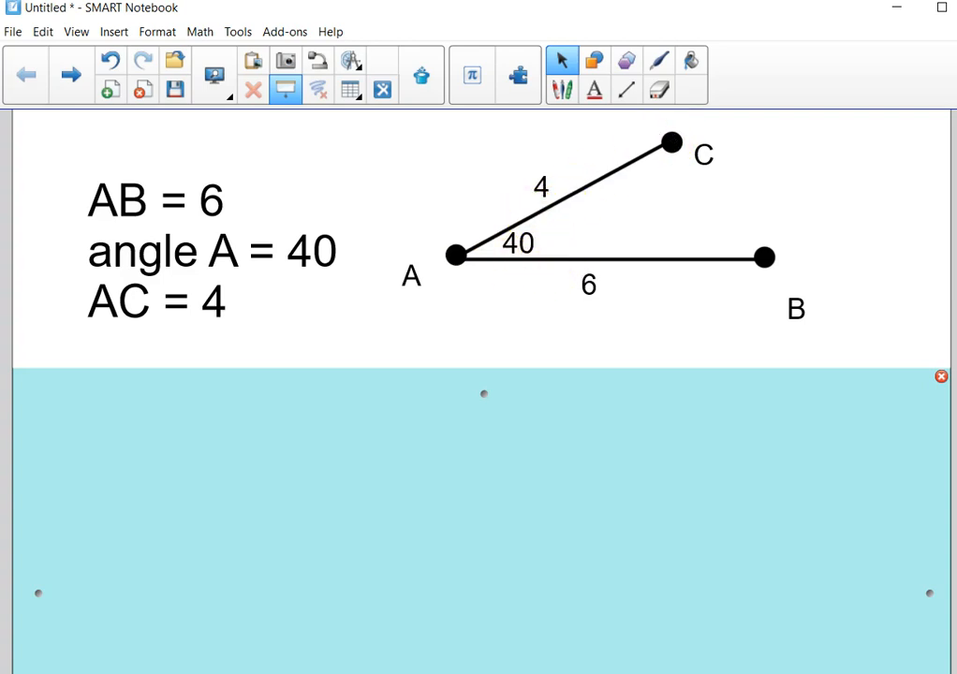
key(alt+Tab)
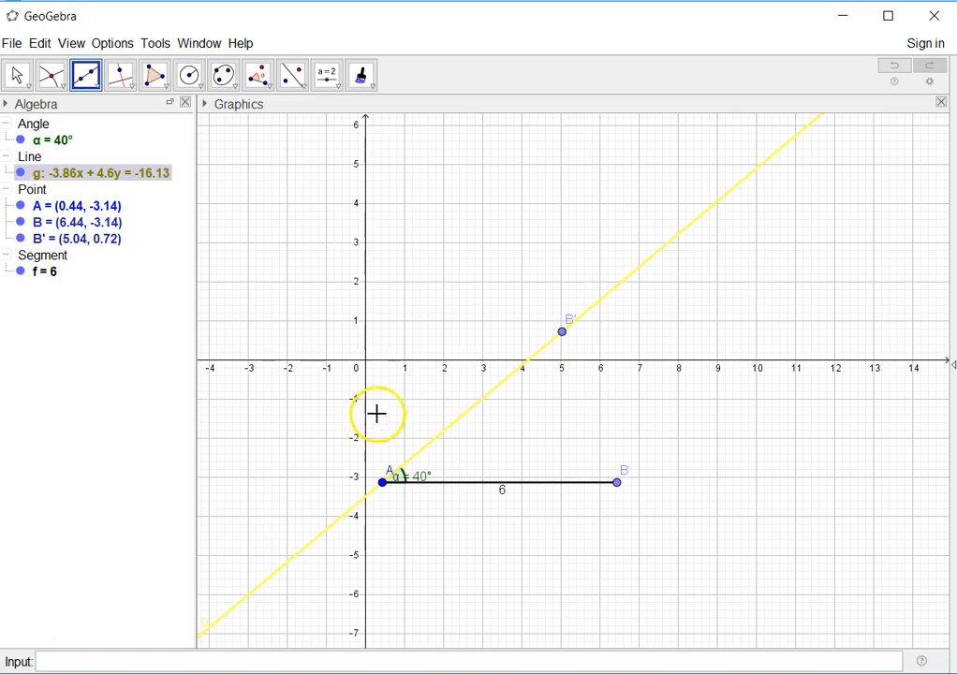
click(200, 87)
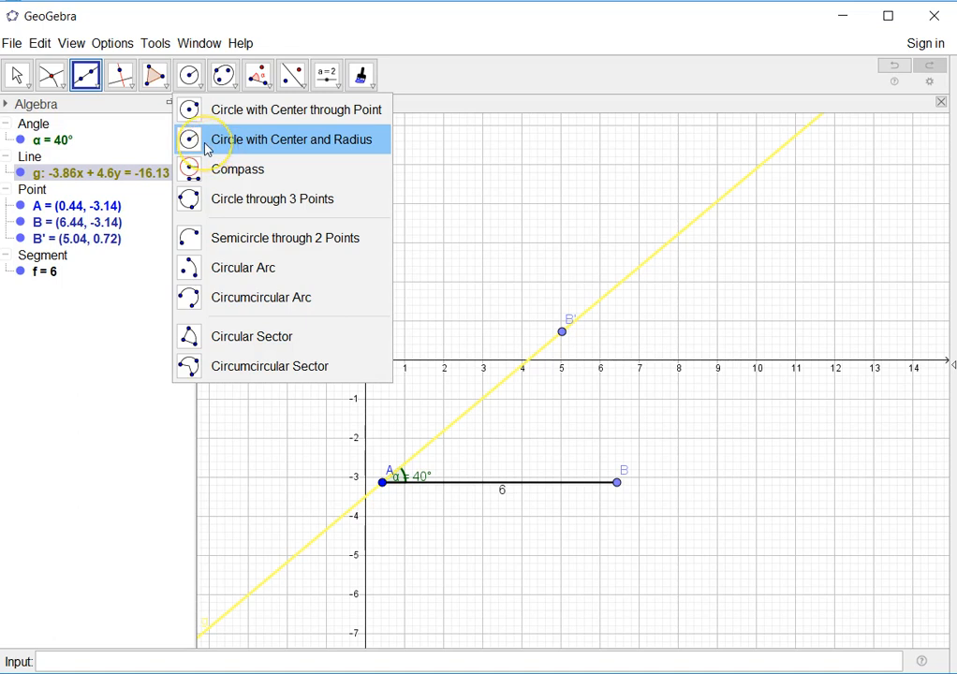
click(208, 141)
click(381, 483)
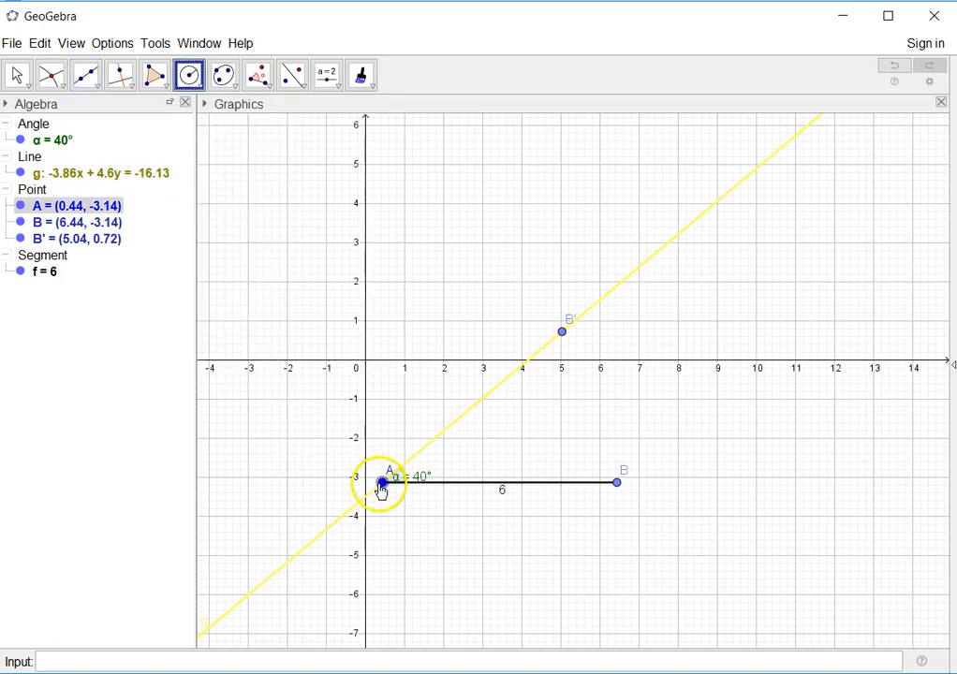
click(379, 483)
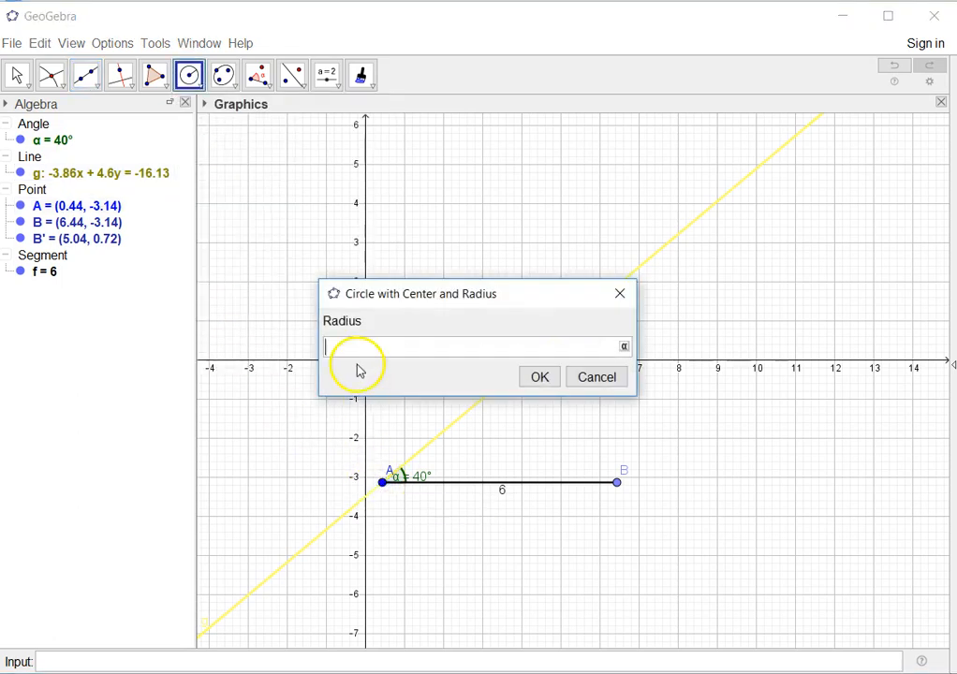
text(4)
click(541, 377)
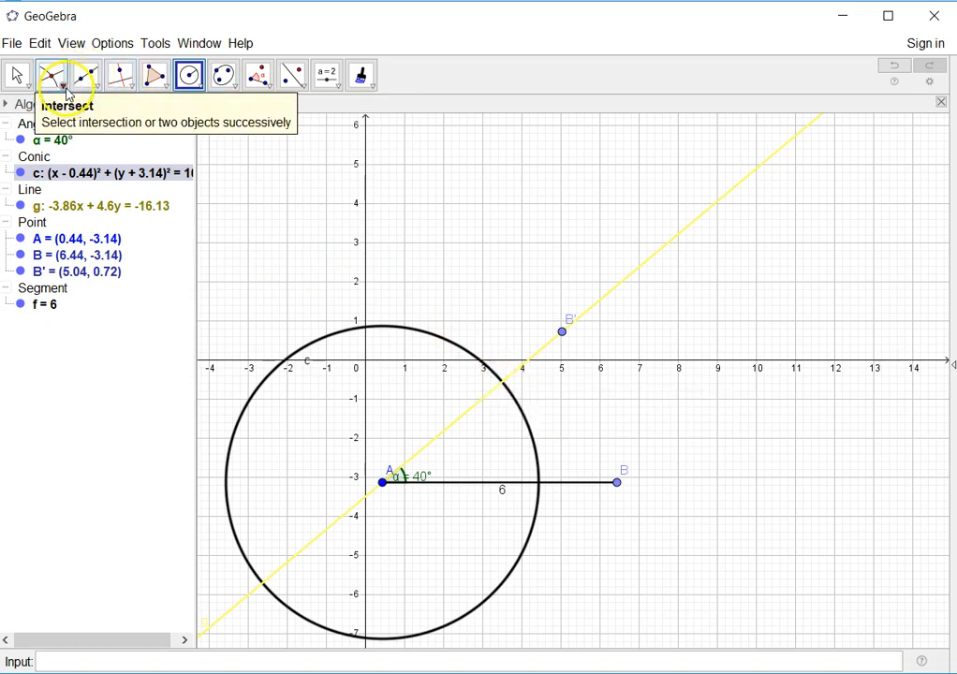
Mark the upper intersection of the circle and the yellow line as a point
click(63, 89)
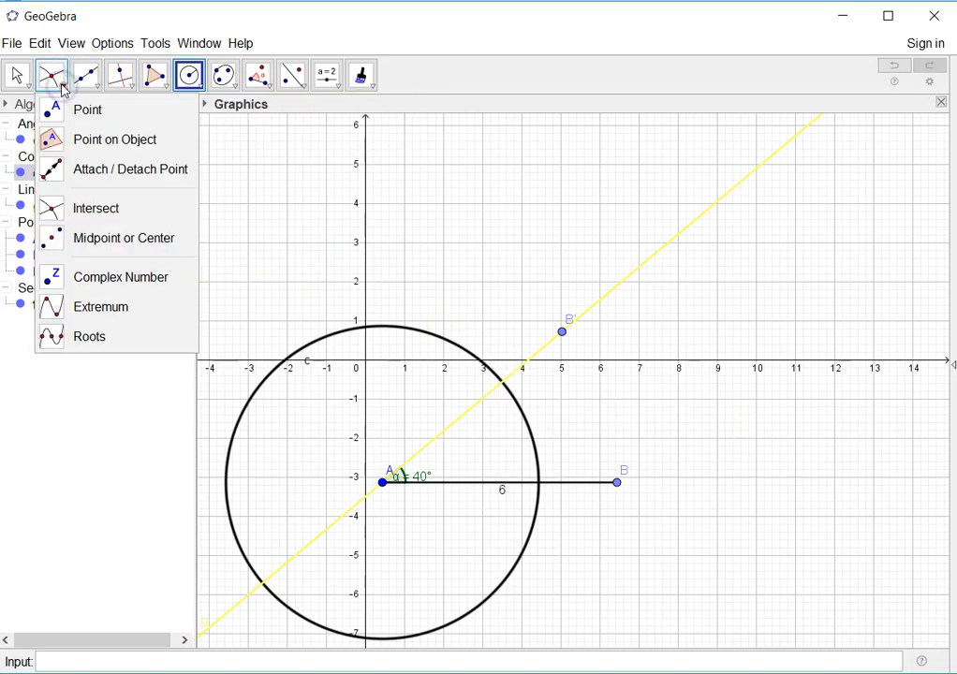
click(113, 218)
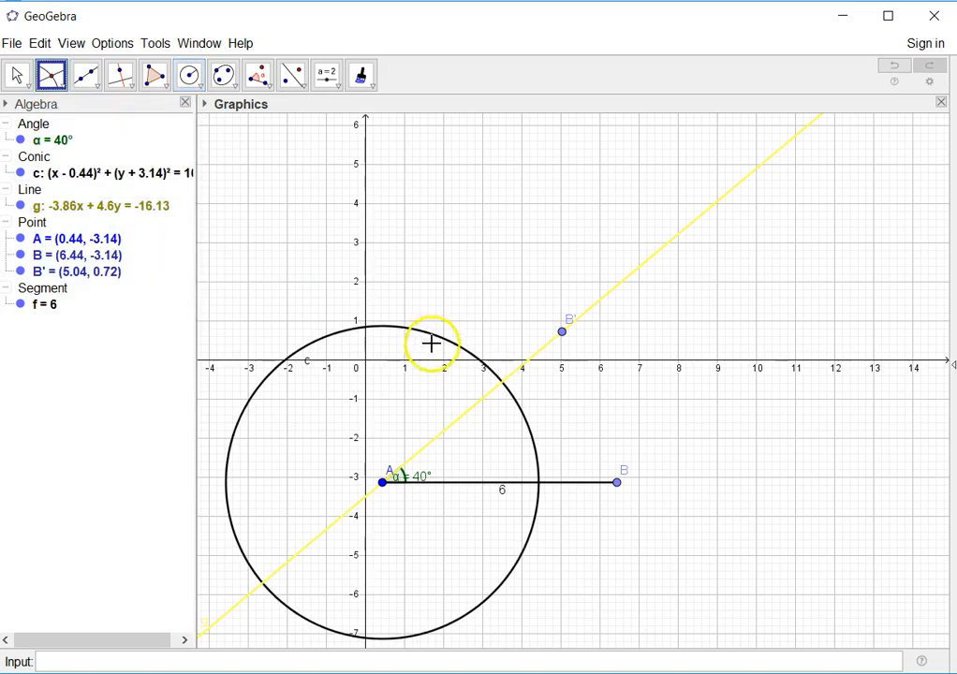
click(502, 390)
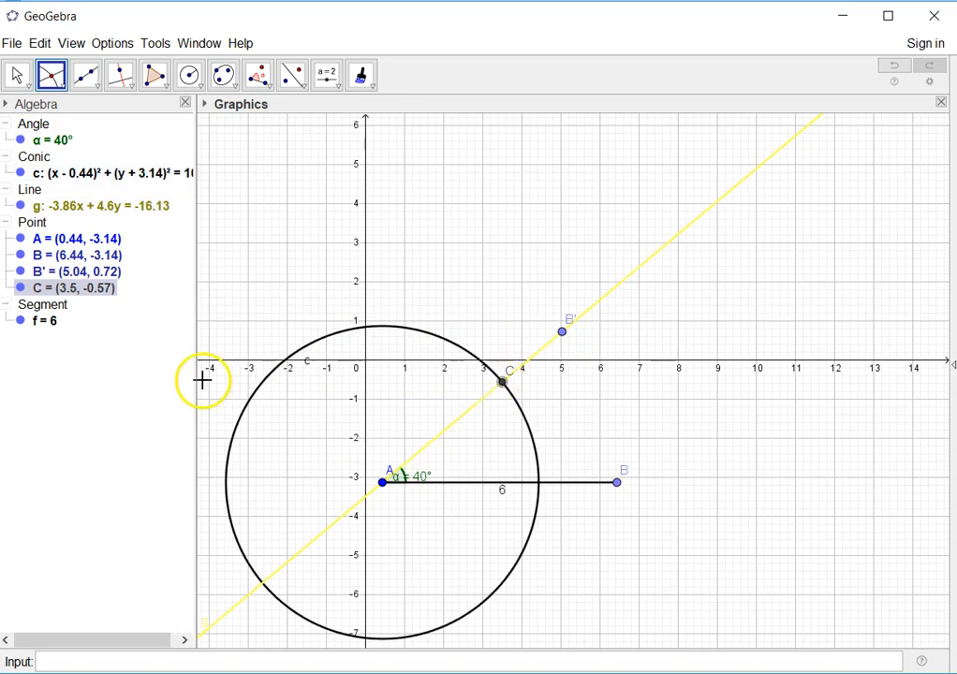
Hide the circle, the yellow line through A and B', and point B'
click(20, 174)
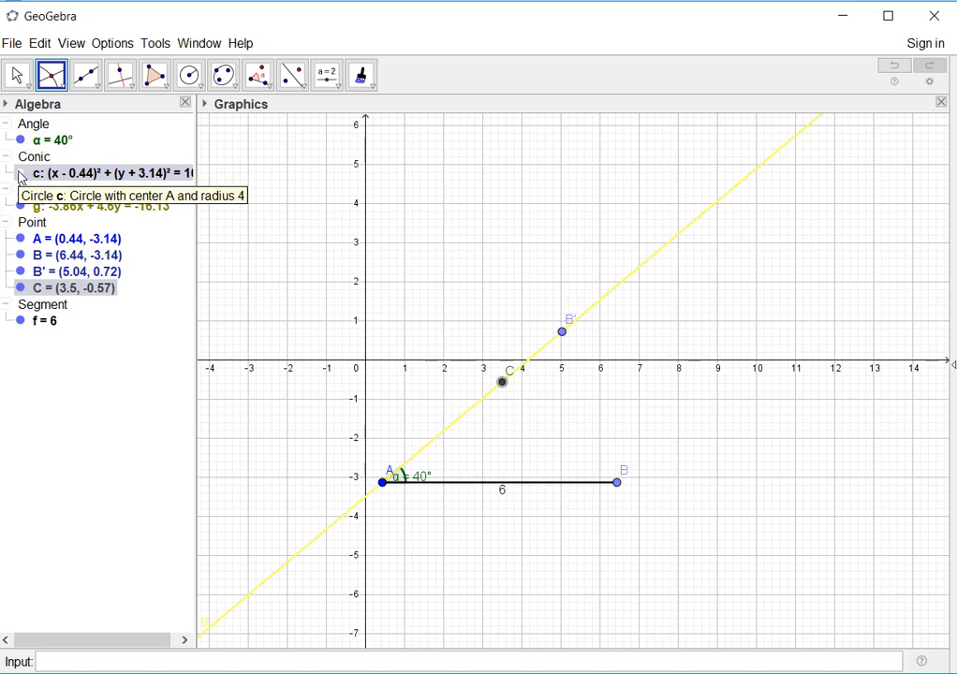
click(28, 215)
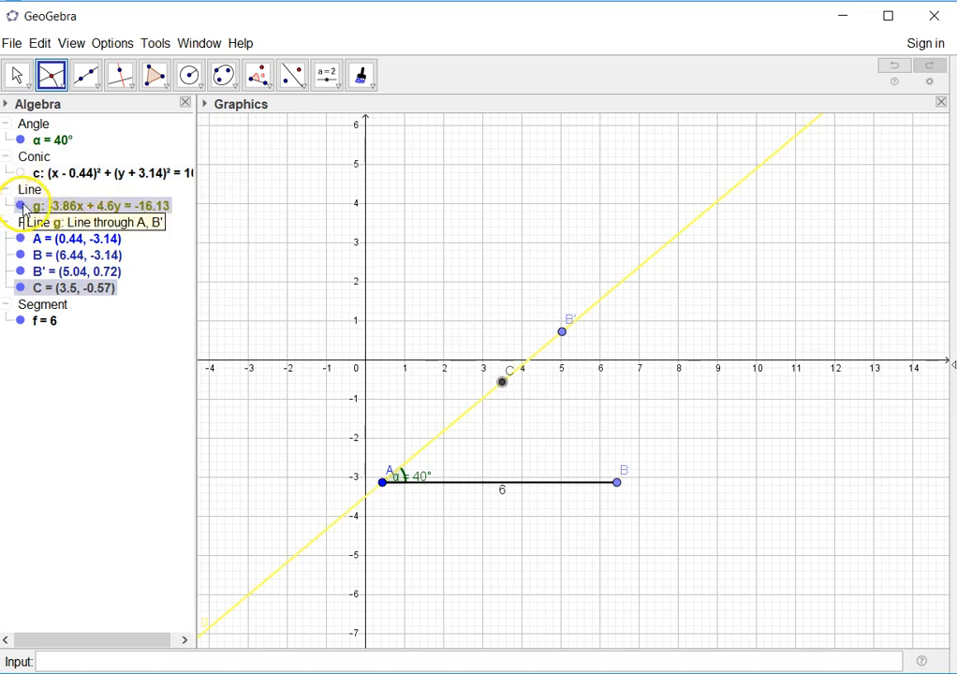
click(21, 206)
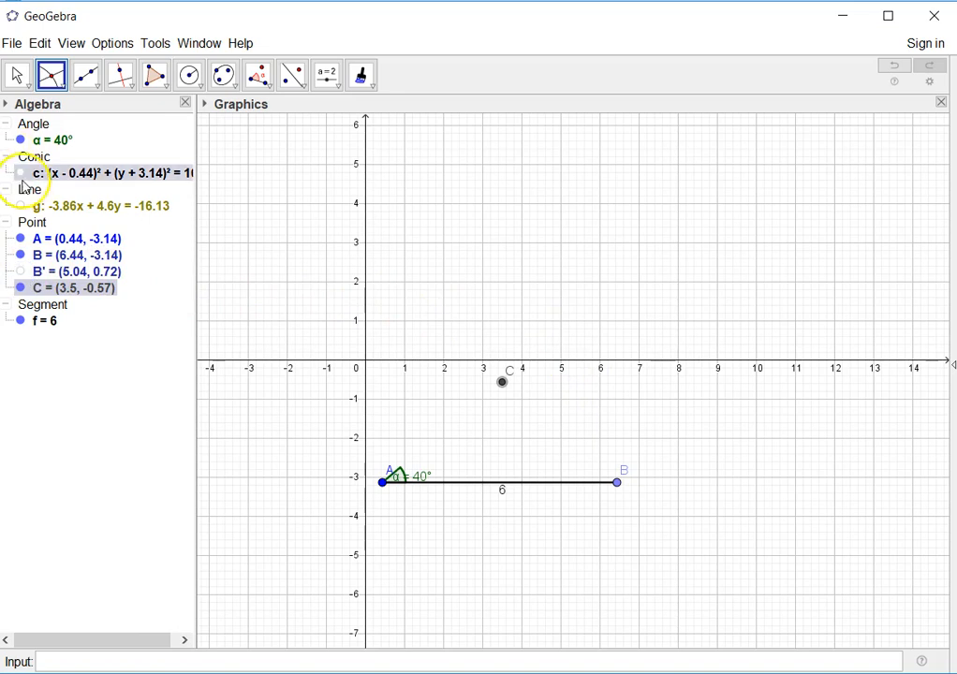
Draw segments from A to C and from C to B to close the triangle
click(85, 78)
click(96, 88)
click(114, 138)
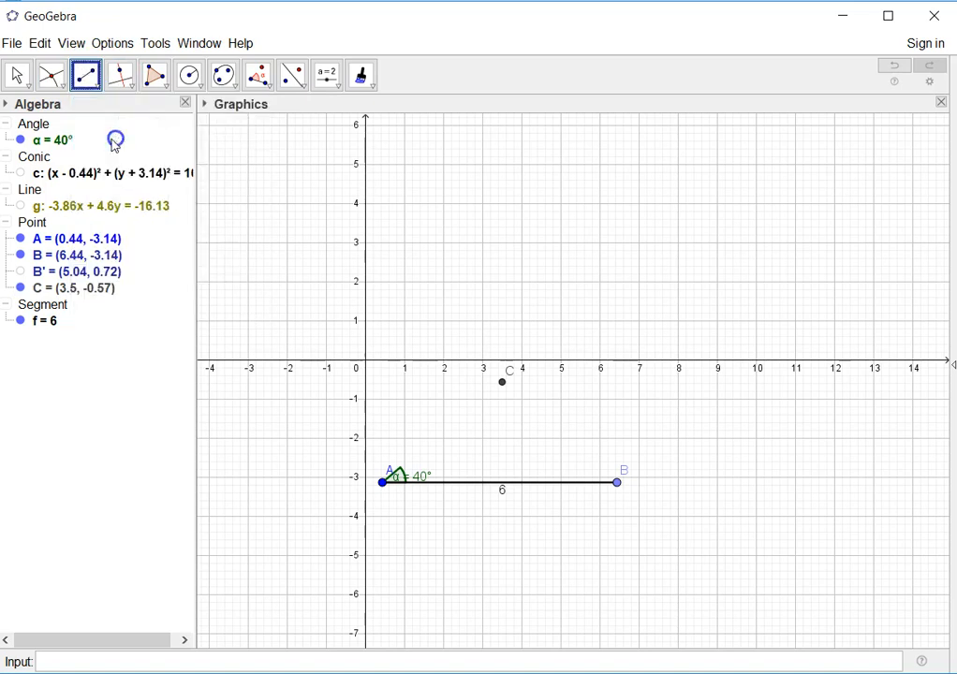
click(383, 483)
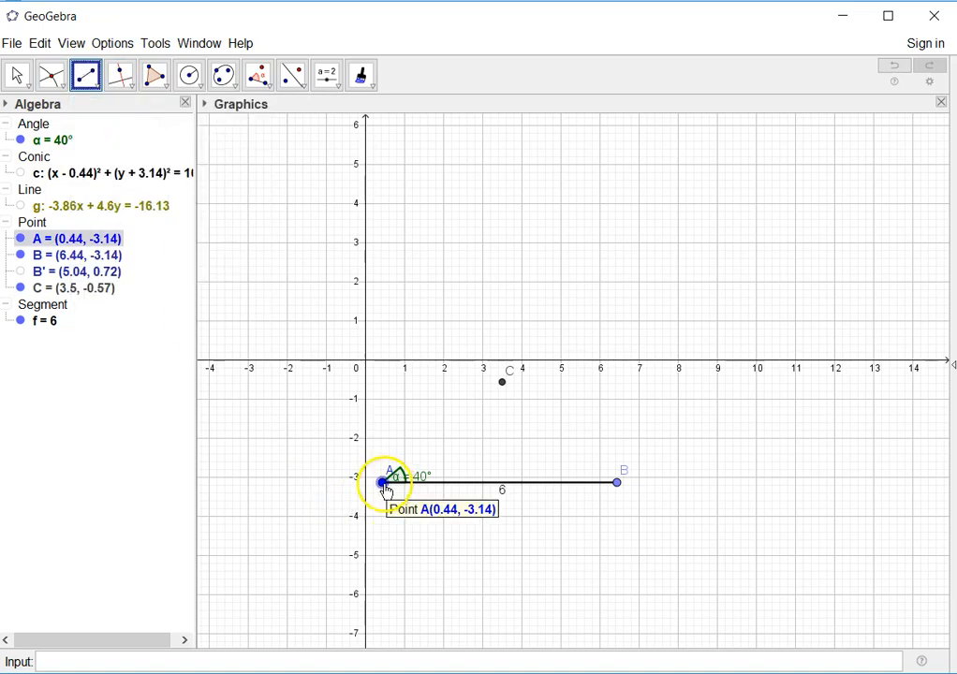
click(501, 383)
click(502, 384)
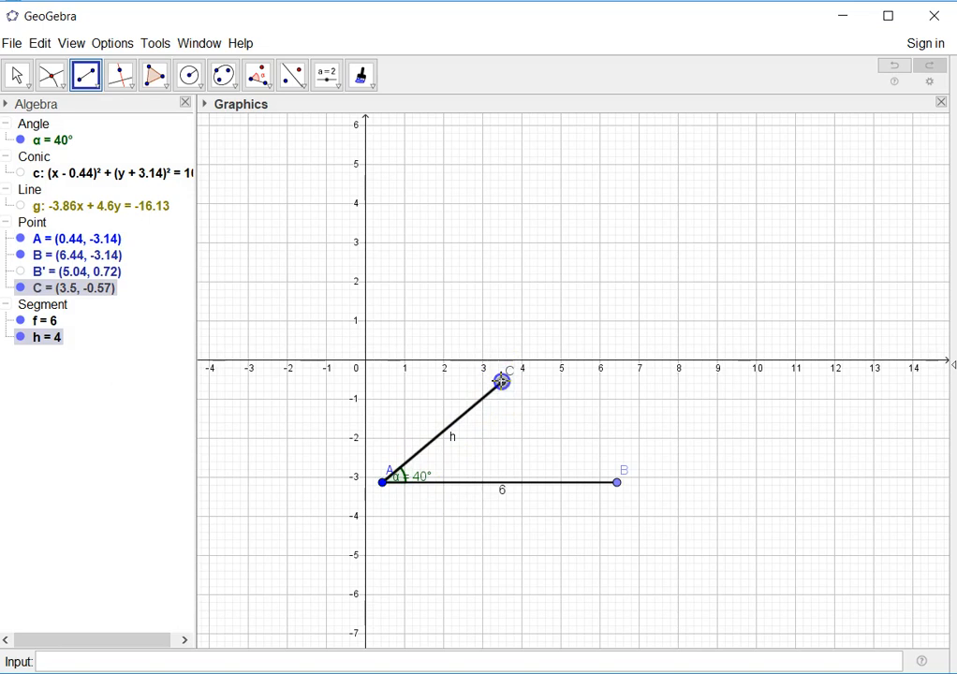
click(617, 483)
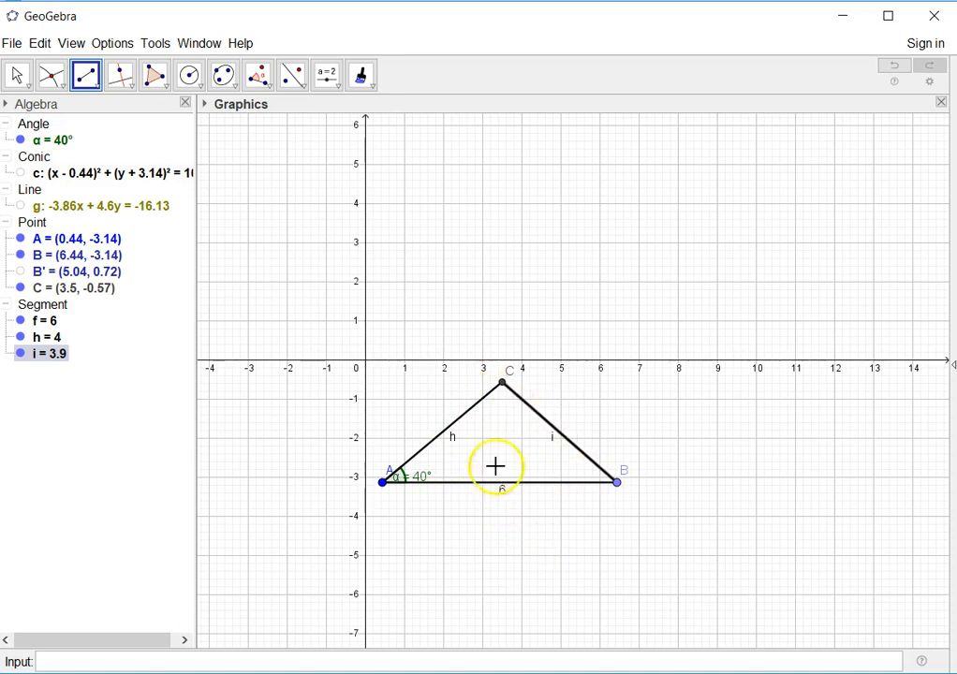
Copy the visual style of segment AB to segments BC and AC so they show their lengths as labels
click(372, 83)
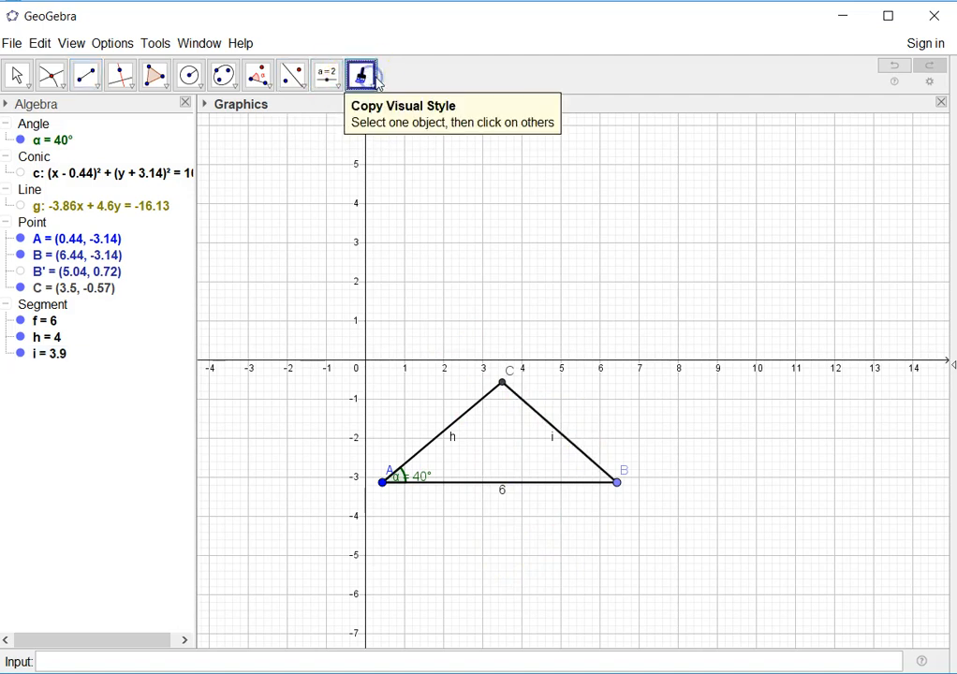
click(373, 86)
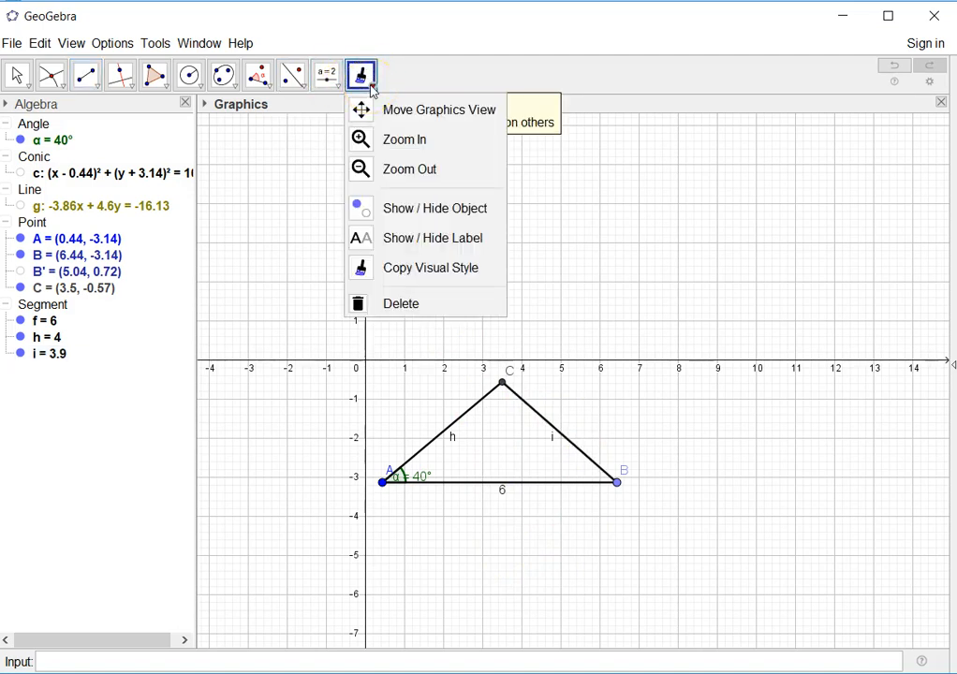
click(423, 271)
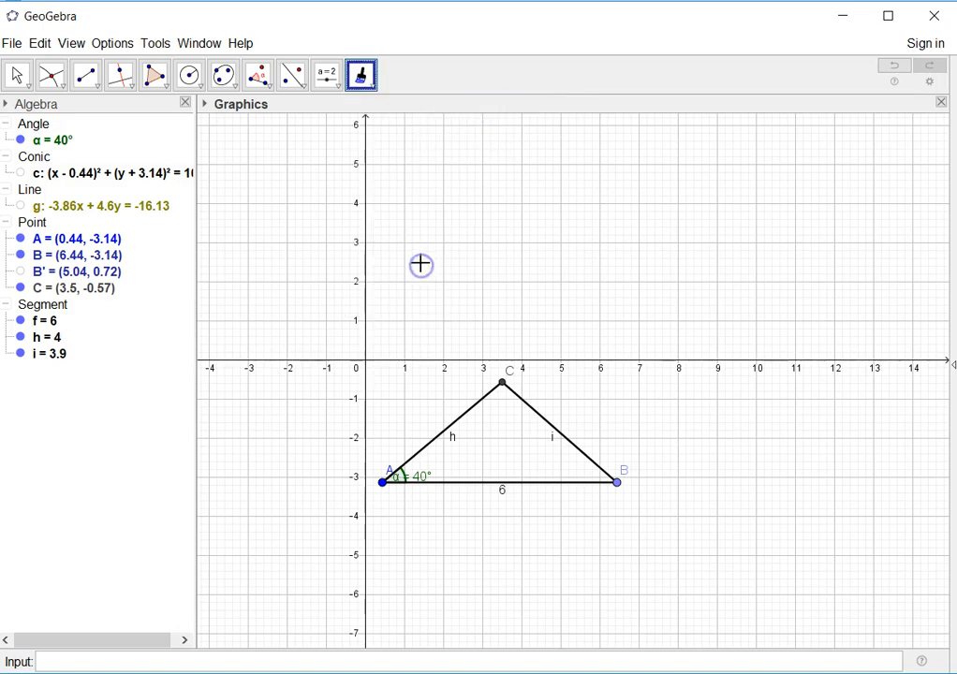
click(509, 485)
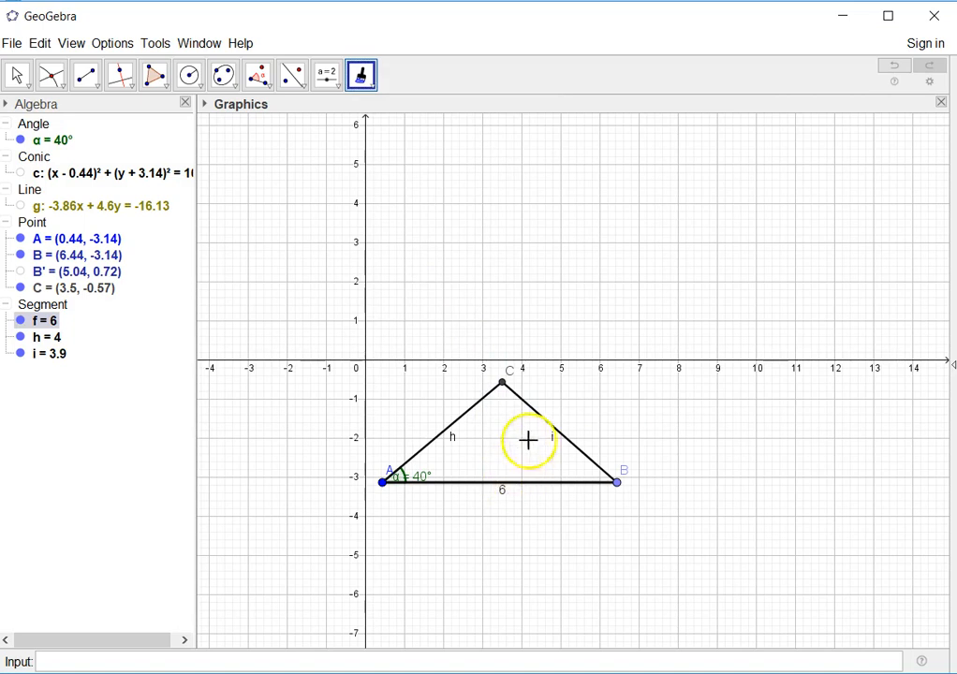
click(539, 413)
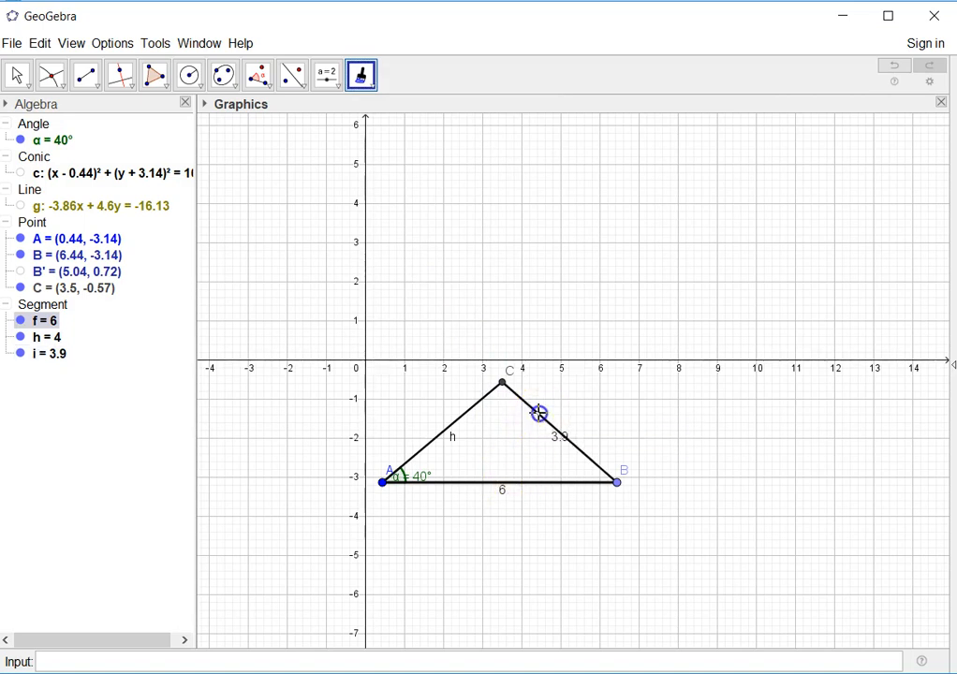
click(470, 408)
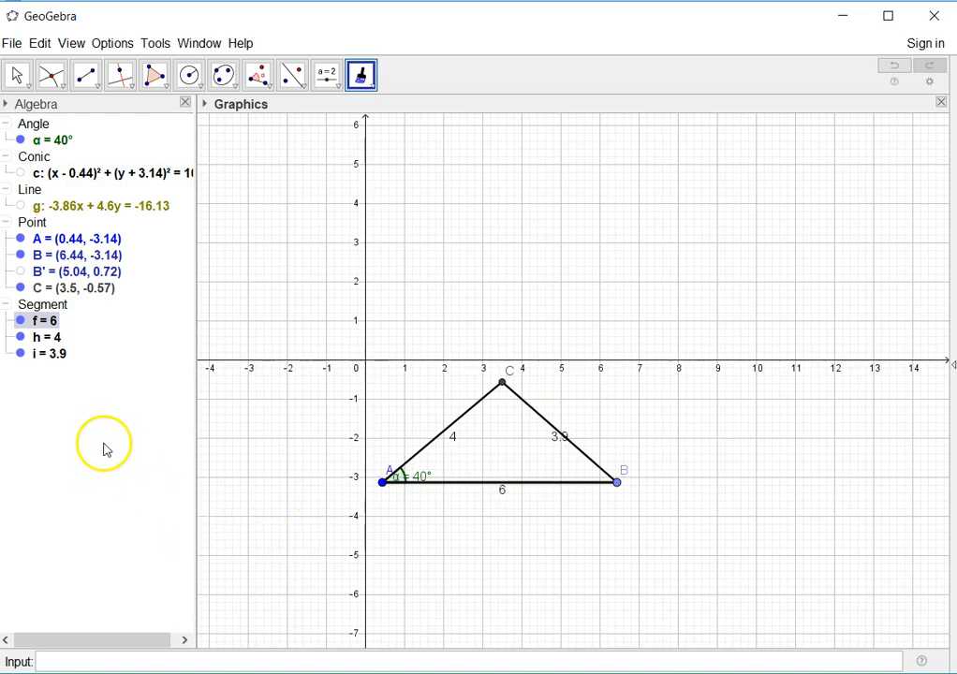
Mark the interior angle at B with the Angle tool, undoing the reflex version and using the point order C, B, A
click(258, 81)
click(257, 83)
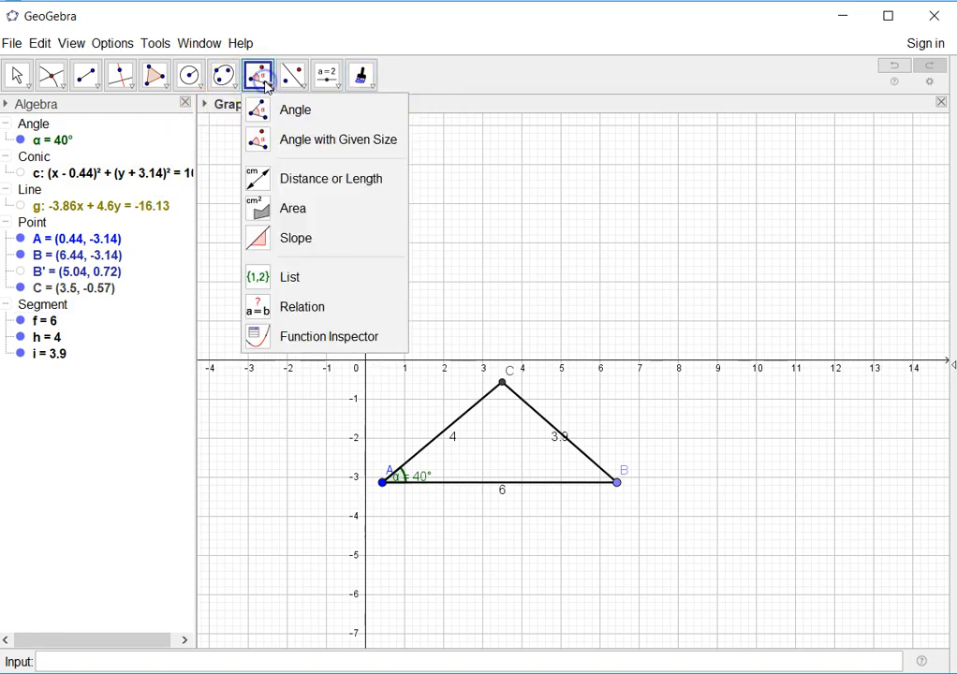
click(297, 110)
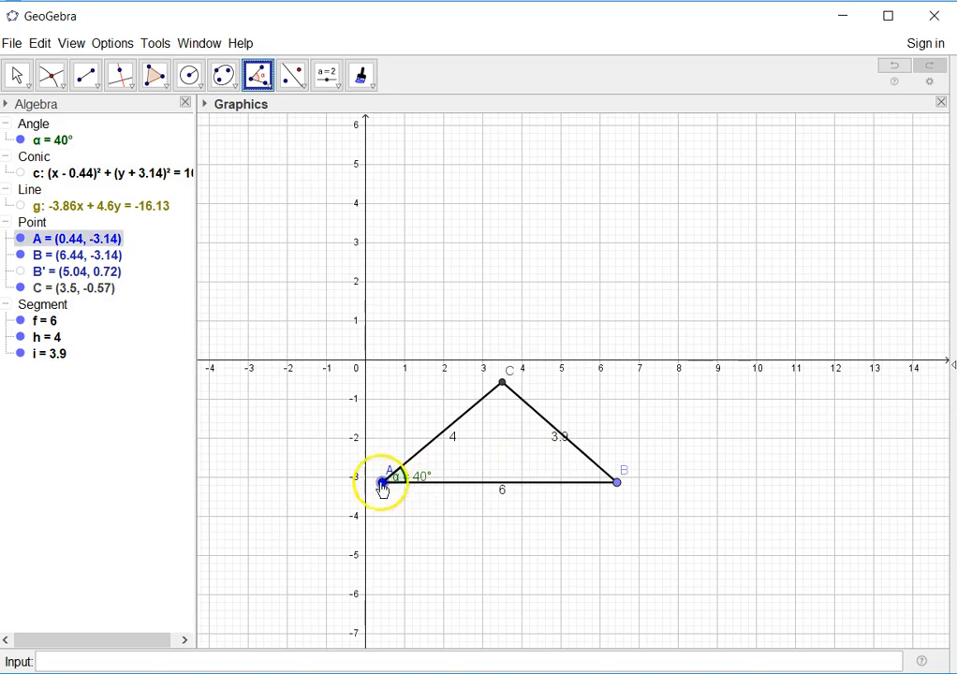
click(615, 482)
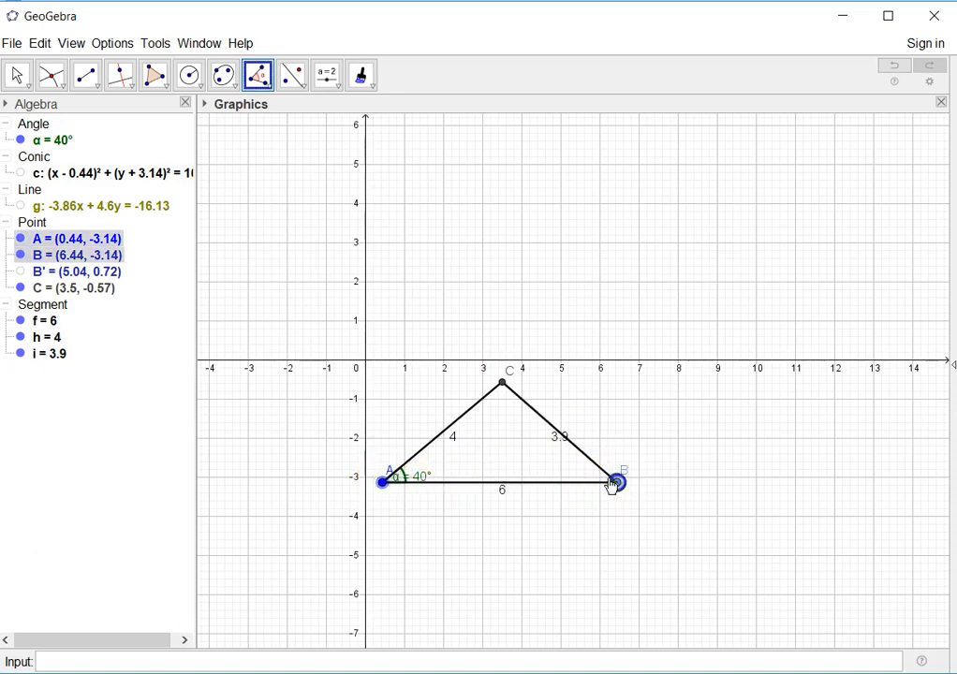
click(502, 386)
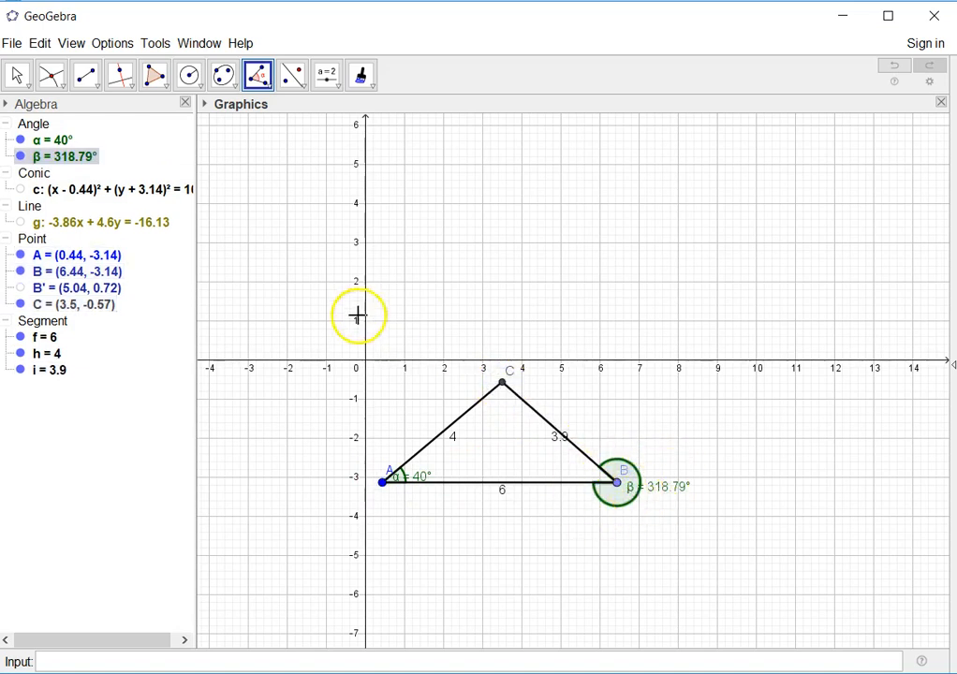
key(ctrl+z)
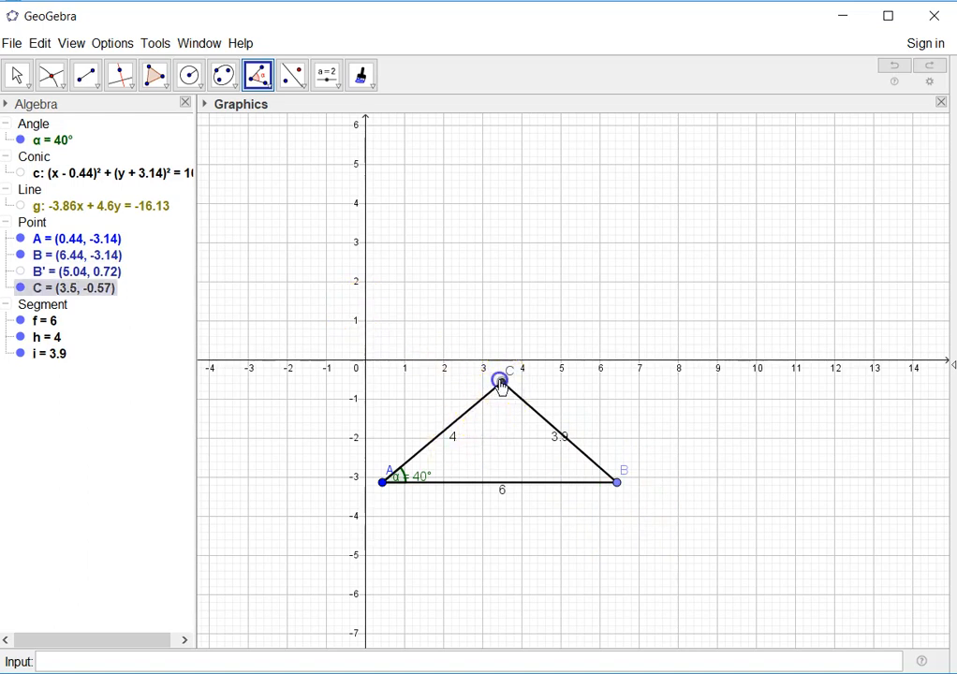
click(616, 482)
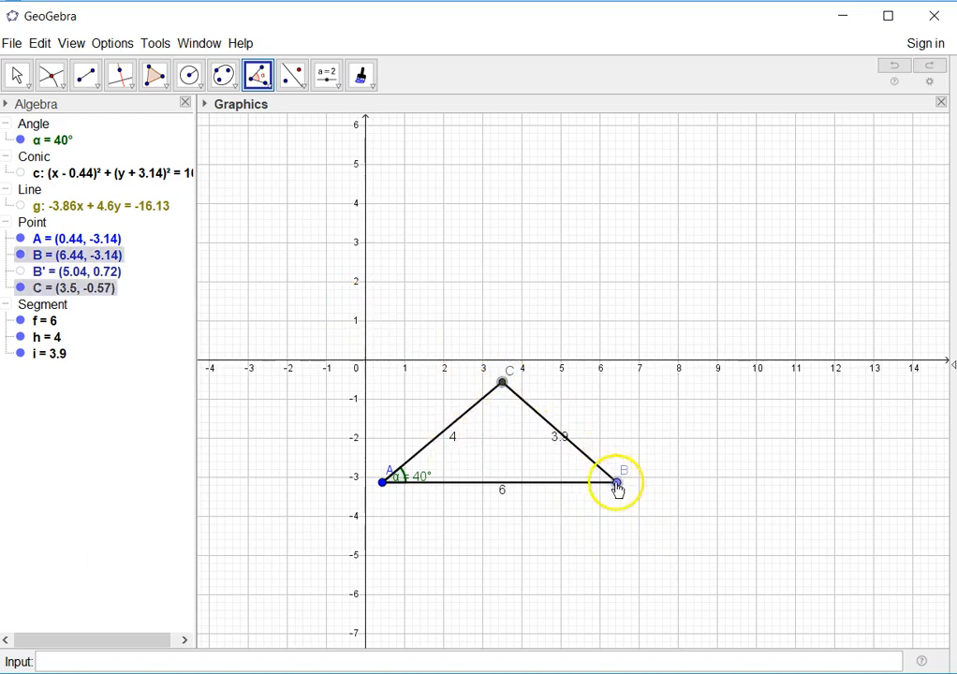
click(382, 483)
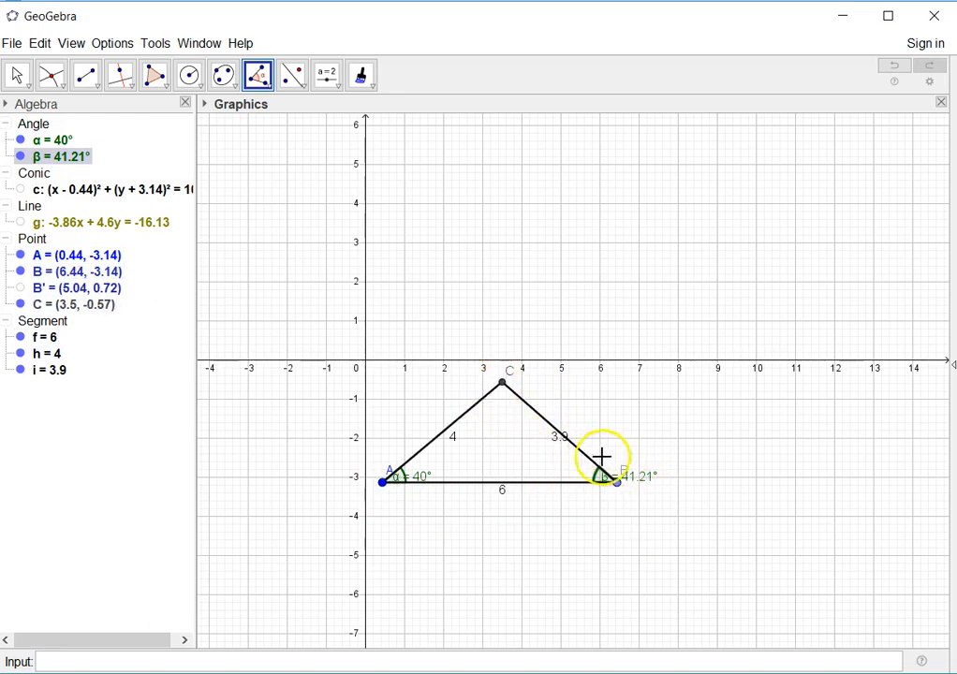
click(502, 383)
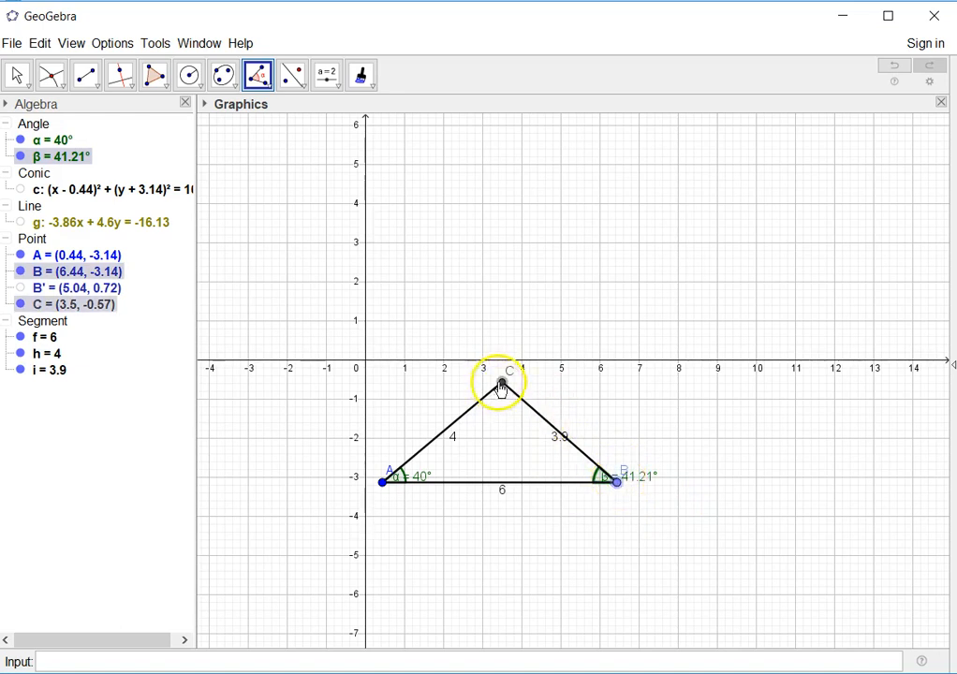
click(397, 462)
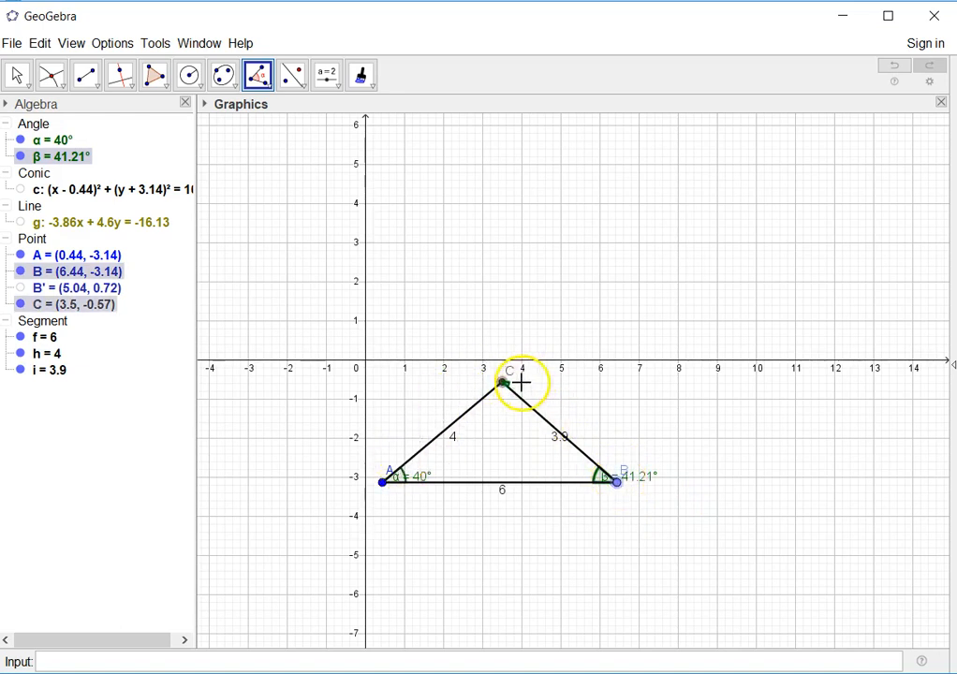
click(379, 336)
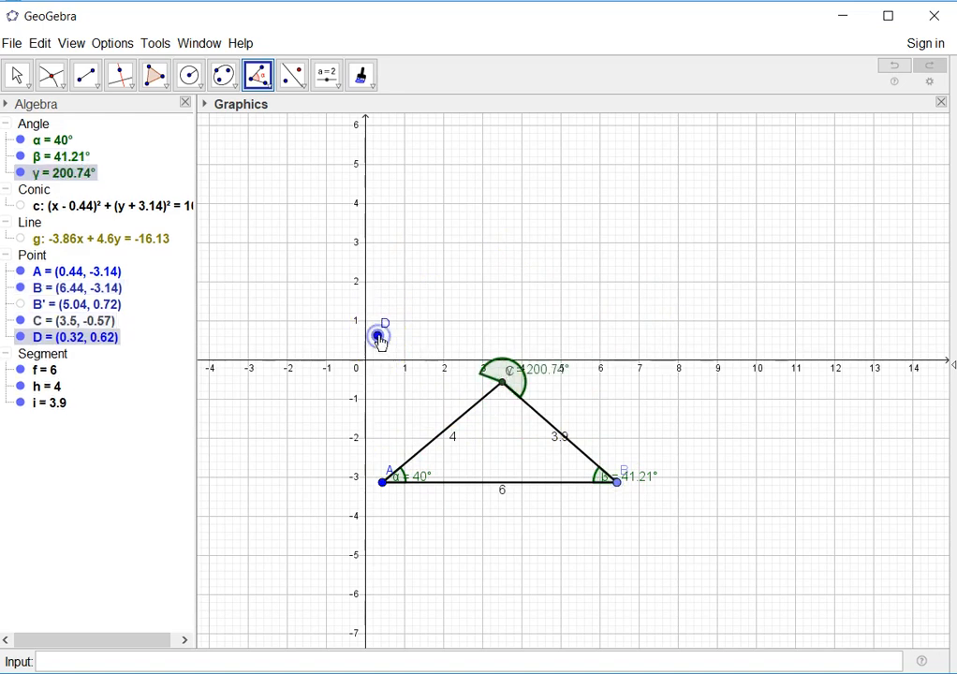
key(ctrl+z)
Mark the interior angle at C using points A, C and B in that order
click(383, 481)
click(496, 386)
click(617, 483)
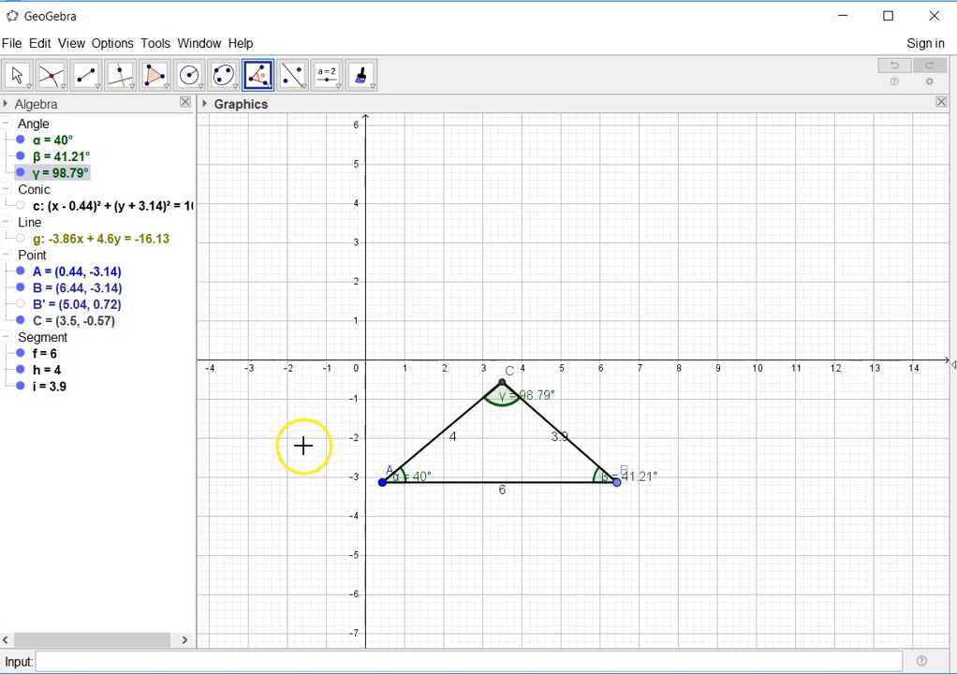
scroll(287, 344, up, 1)
scroll(284, 341, up, 1)
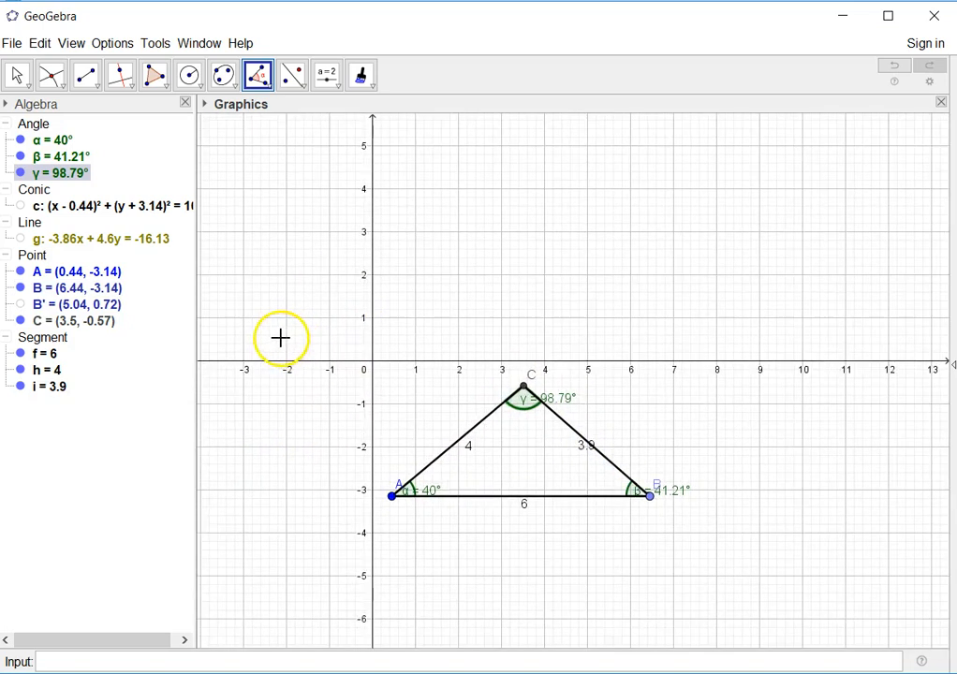
scroll(290, 342, up, 2)
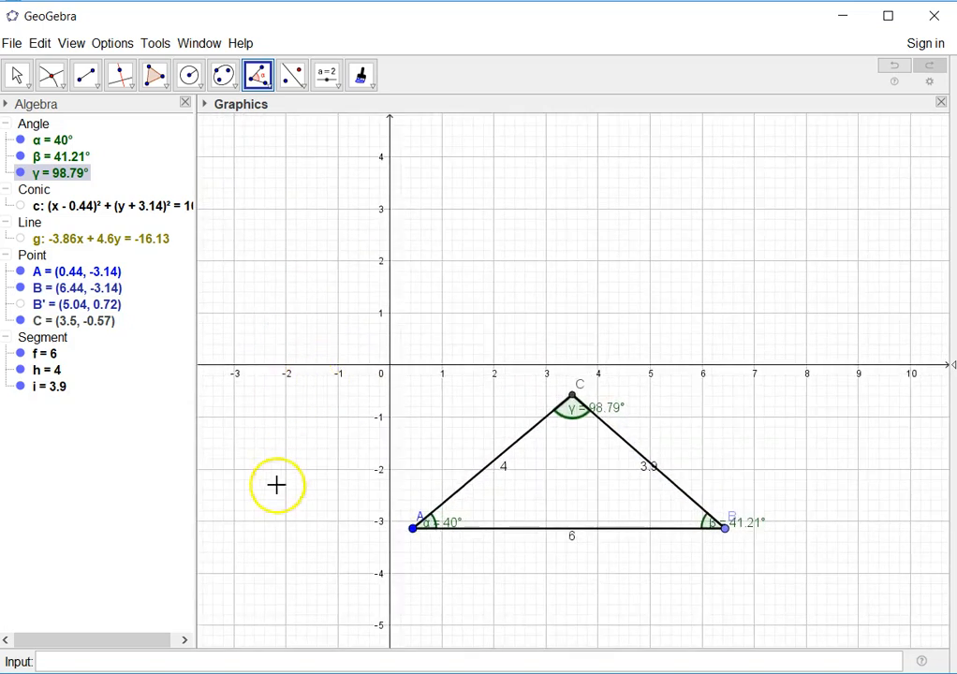